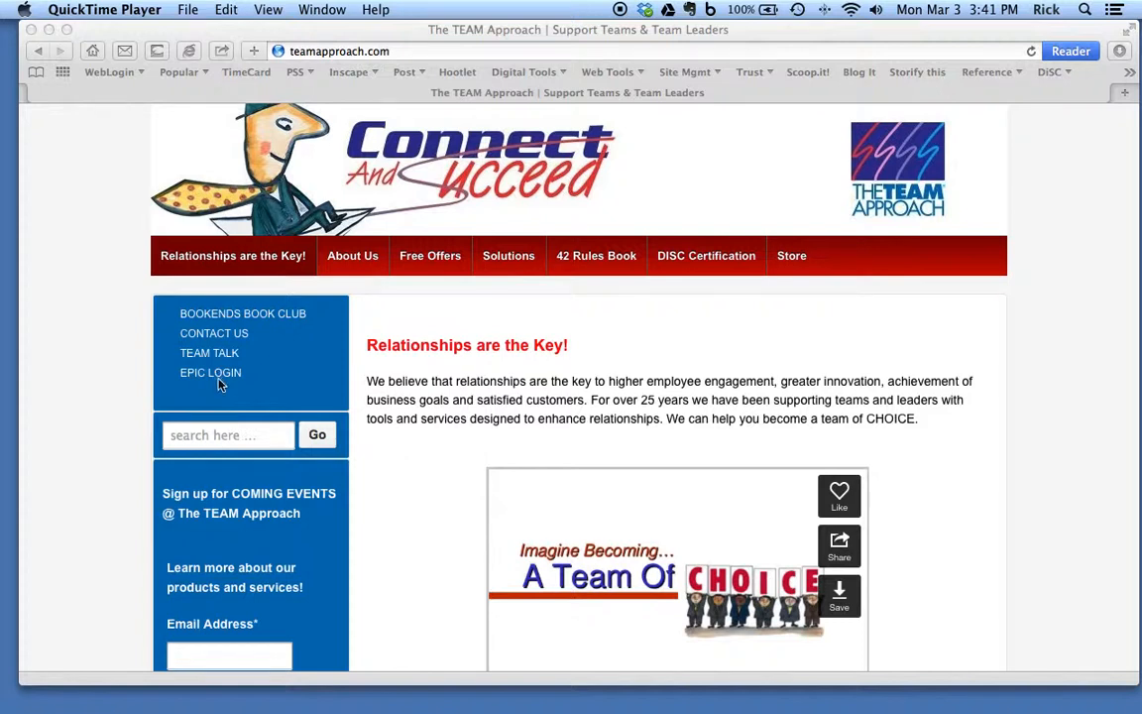
Step: Open the EPIC login page from the site's sidebar and log in with the user ID and account password
{"action": "left_click", "coordinate": [220, 382]}
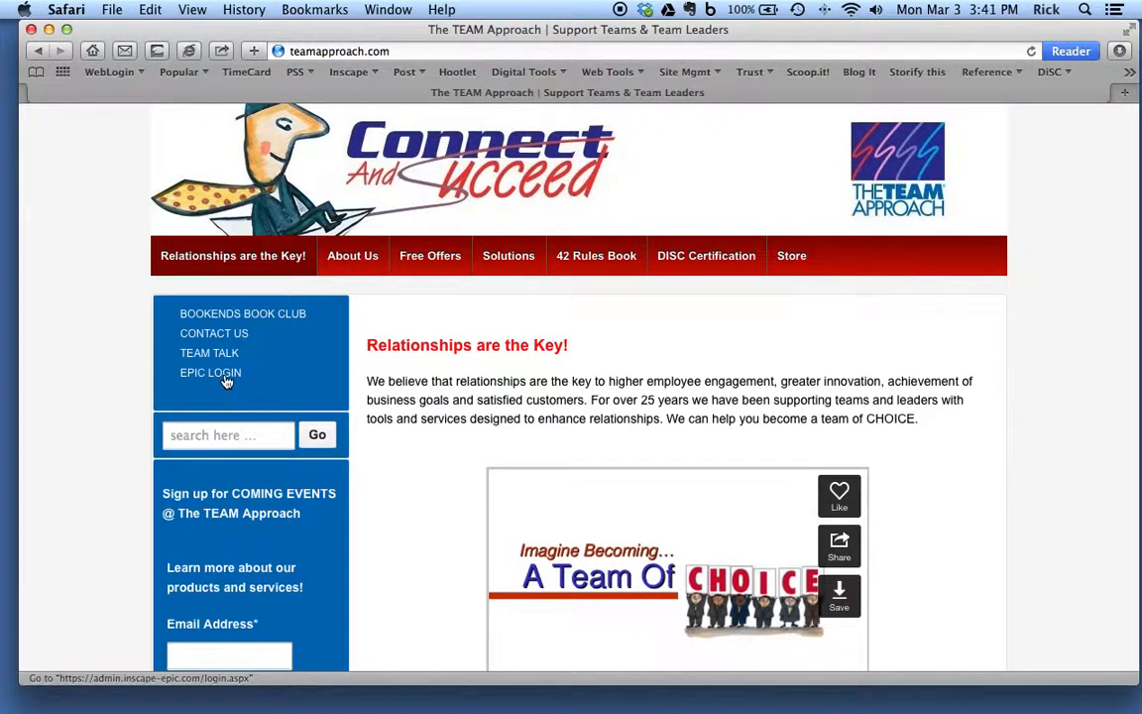
{"action": "left_click", "coordinate": [226, 381]}
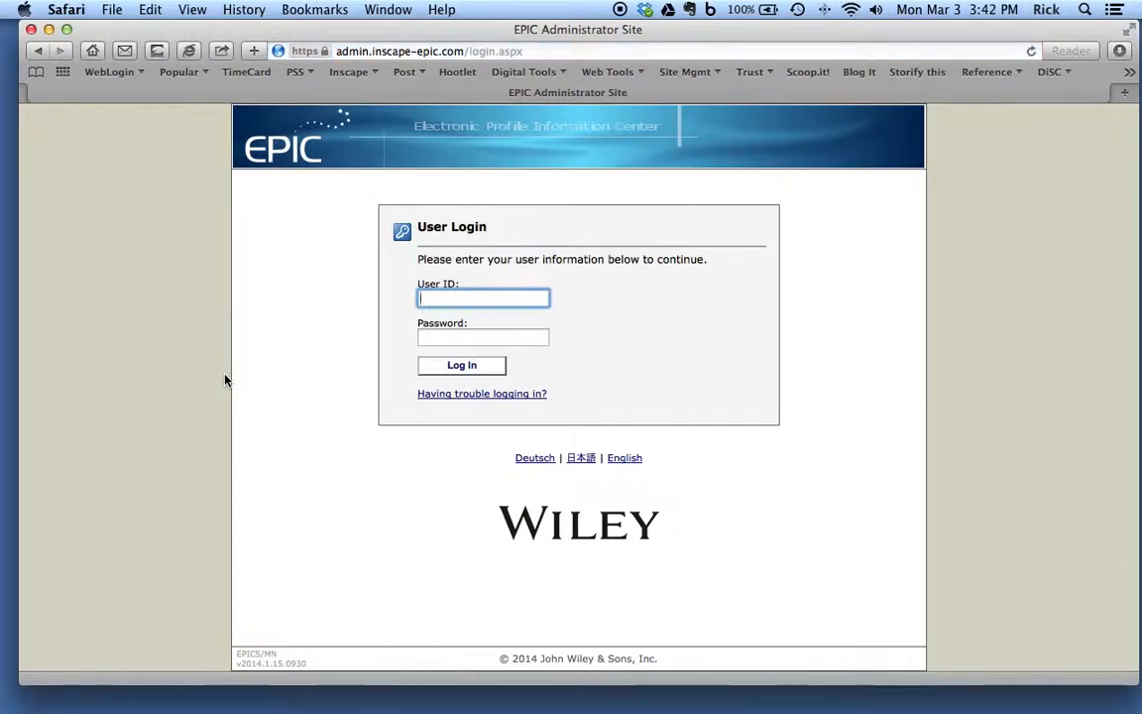
{"action": "key", "text": "Tab"}
{"action": "type", "text": "••••••"}
{"action": "key", "text": "Return"}
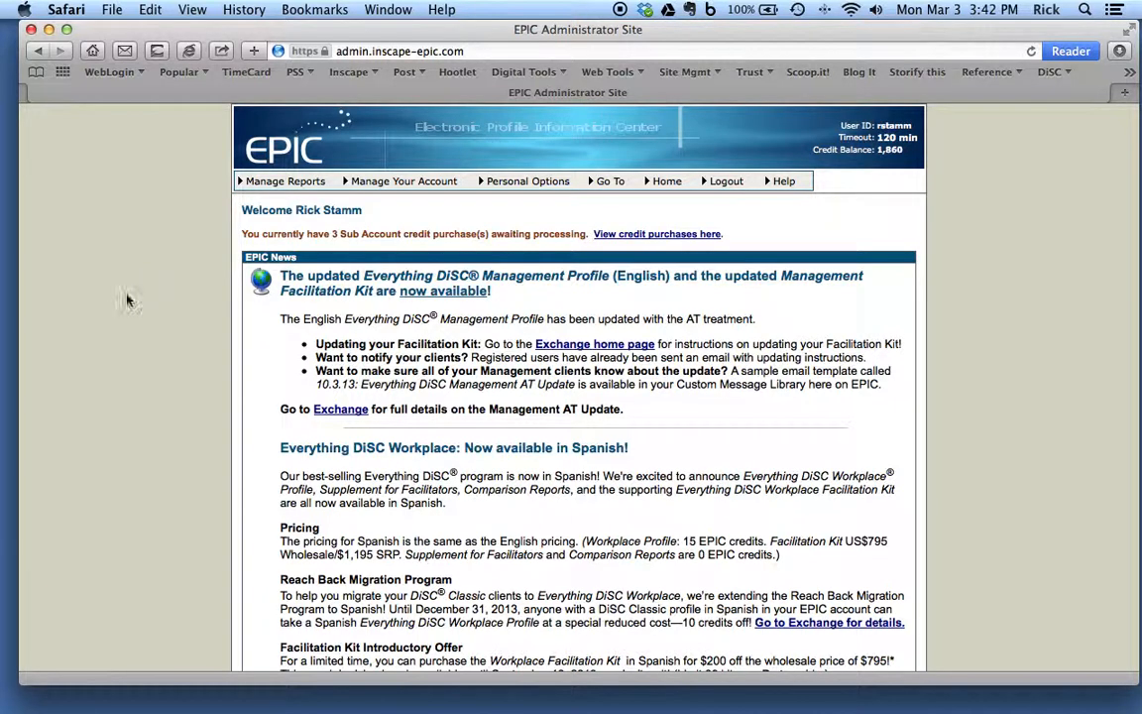
{"action": "mouse_move", "coordinate": [238, 187]}
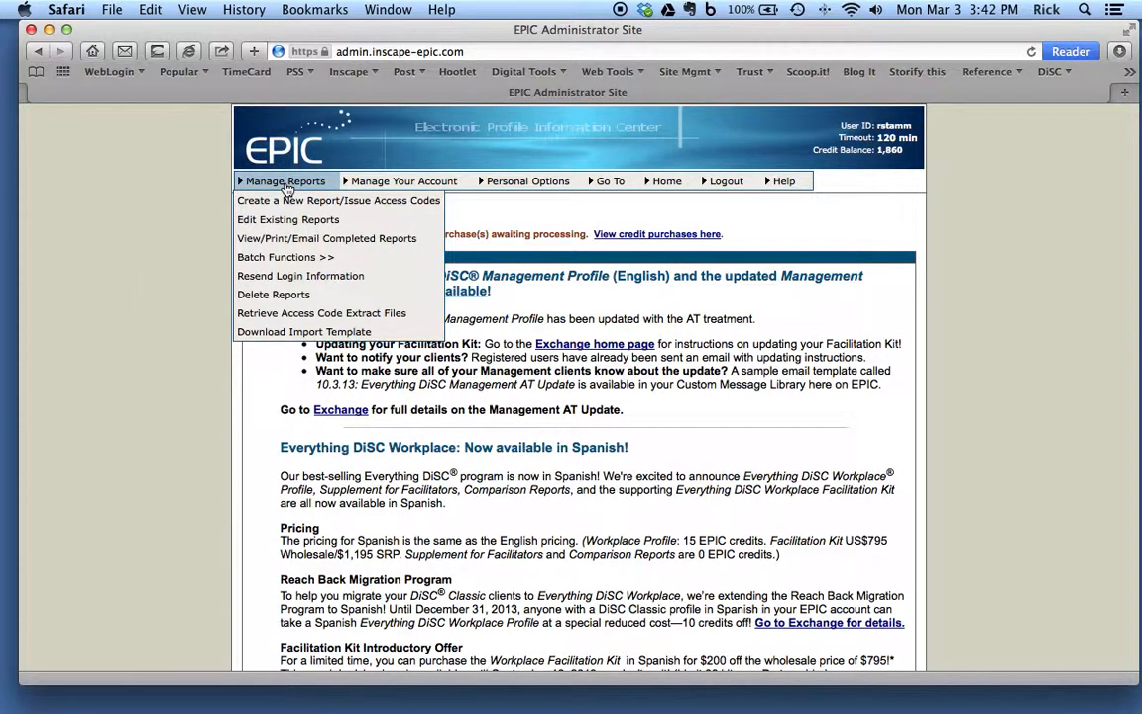
{"action": "scroll", "coordinate": [286, 189], "scroll_direction": "down", "scroll_amount": 1}
{"action": "mouse_move", "coordinate": [307, 249]}
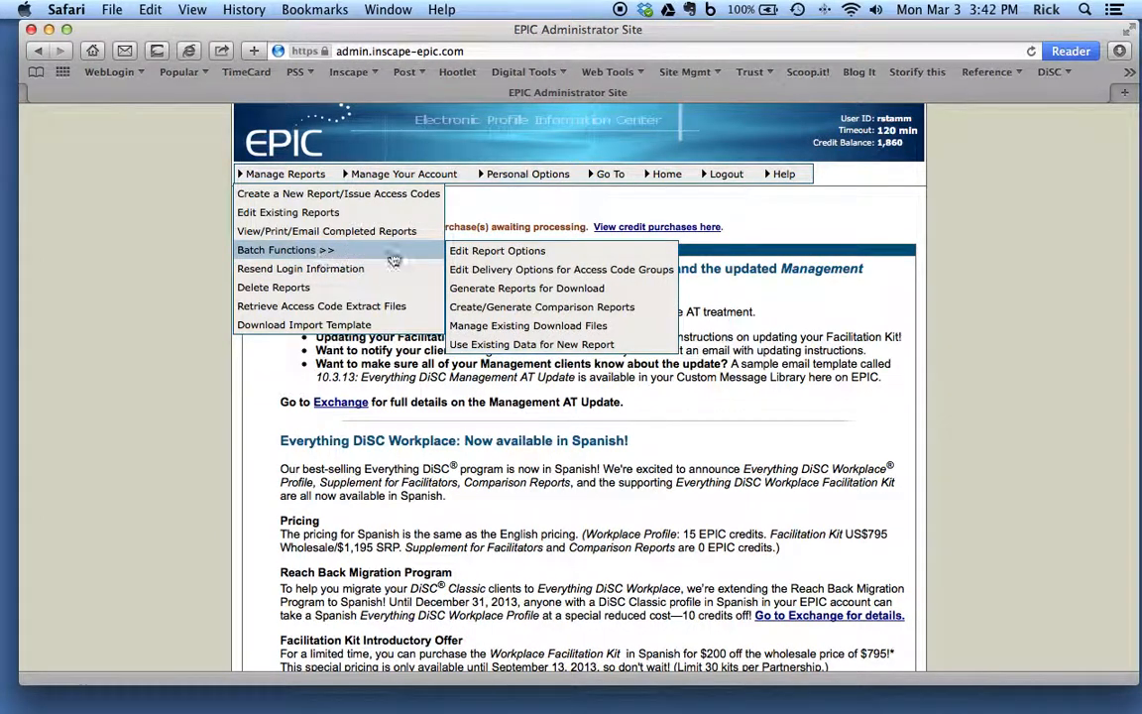
{"action": "left_click", "coordinate": [516, 313]}
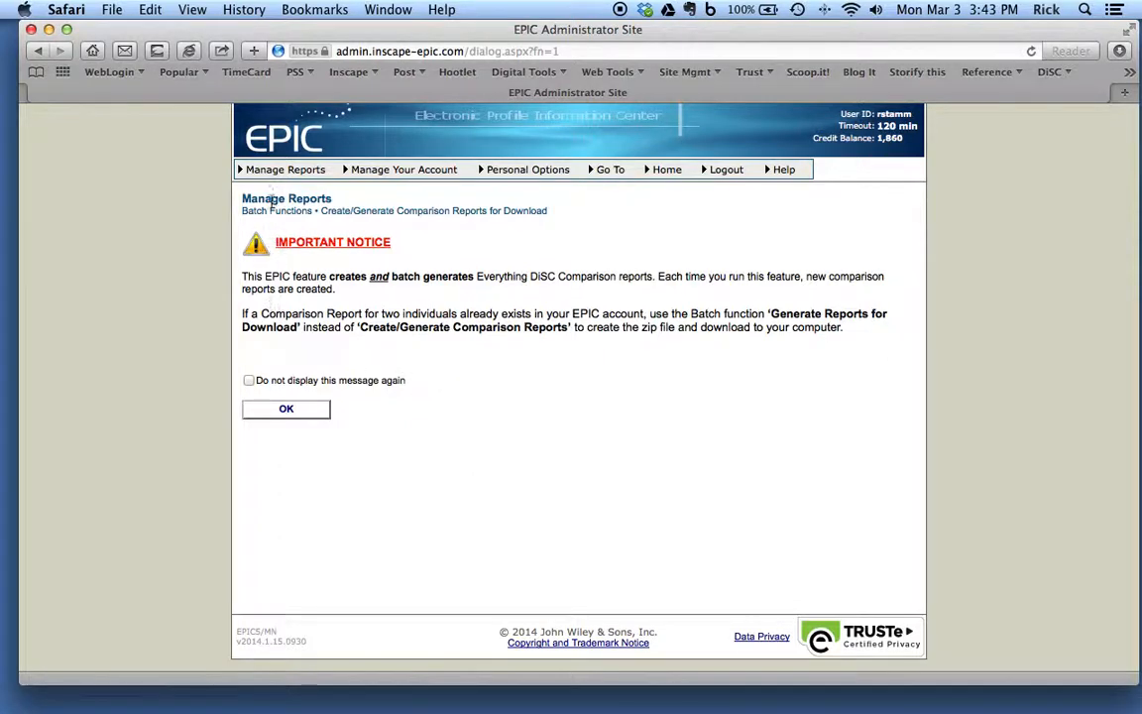
{"action": "left_click", "coordinate": [252, 169]}
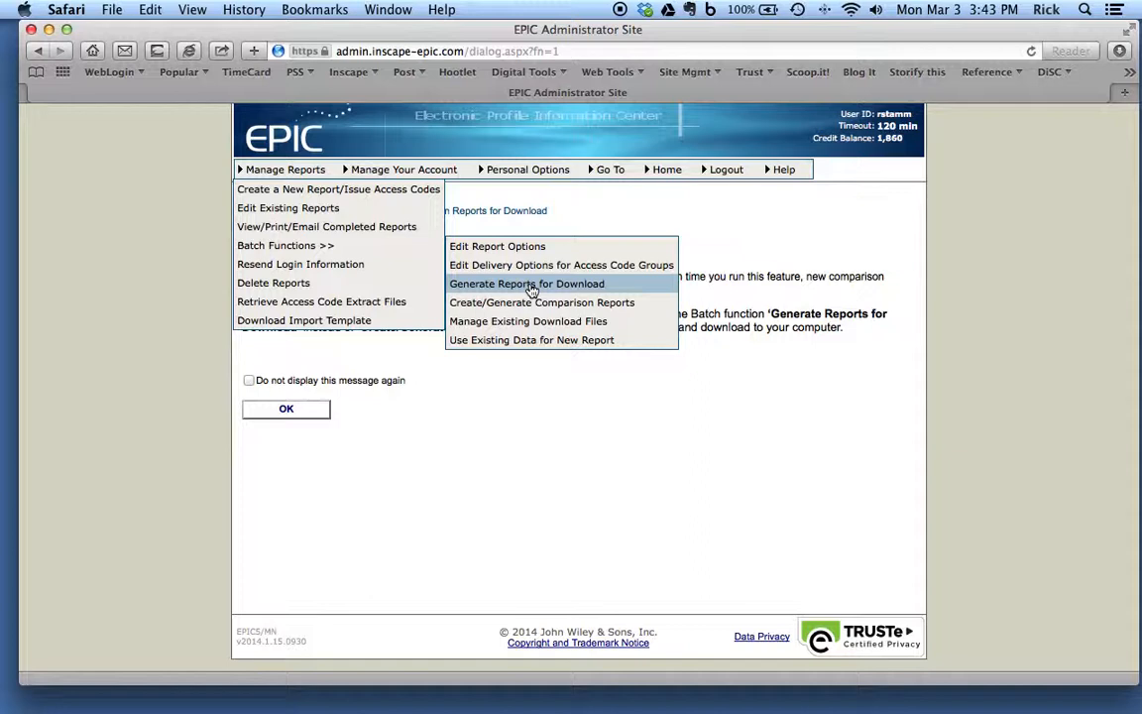
{"action": "left_click", "coordinate": [531, 287]}
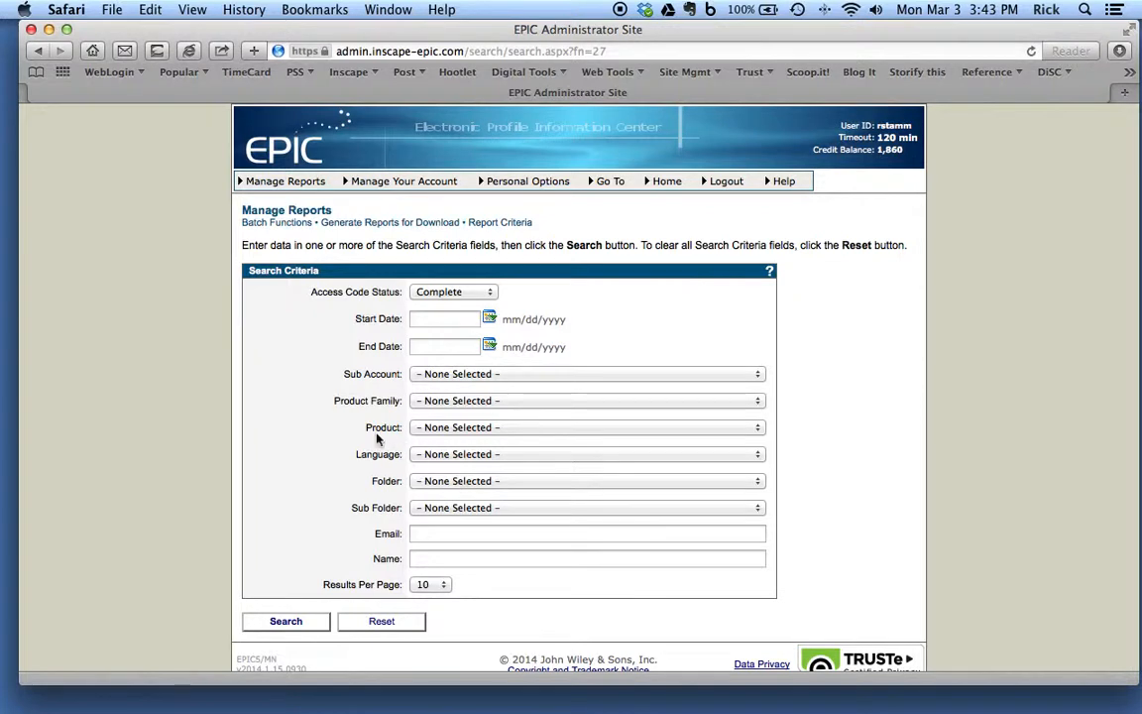
Step: Start the batch function Create/Generate Comparison Reports, accept the notice, and continue with the Everything DiSC Comparison Report in English
{"action": "mouse_move", "coordinate": [286, 189]}
{"action": "scroll", "coordinate": [283, 191], "scroll_direction": "down", "scroll_amount": 1}
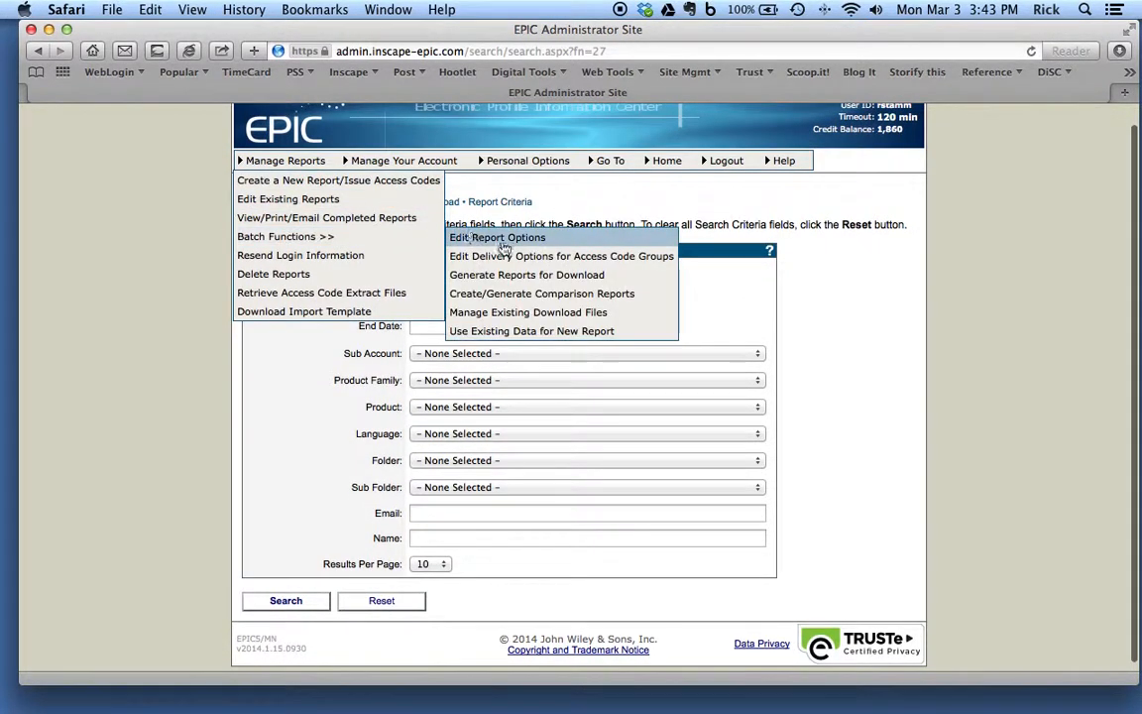
{"action": "left_click", "coordinate": [510, 294]}
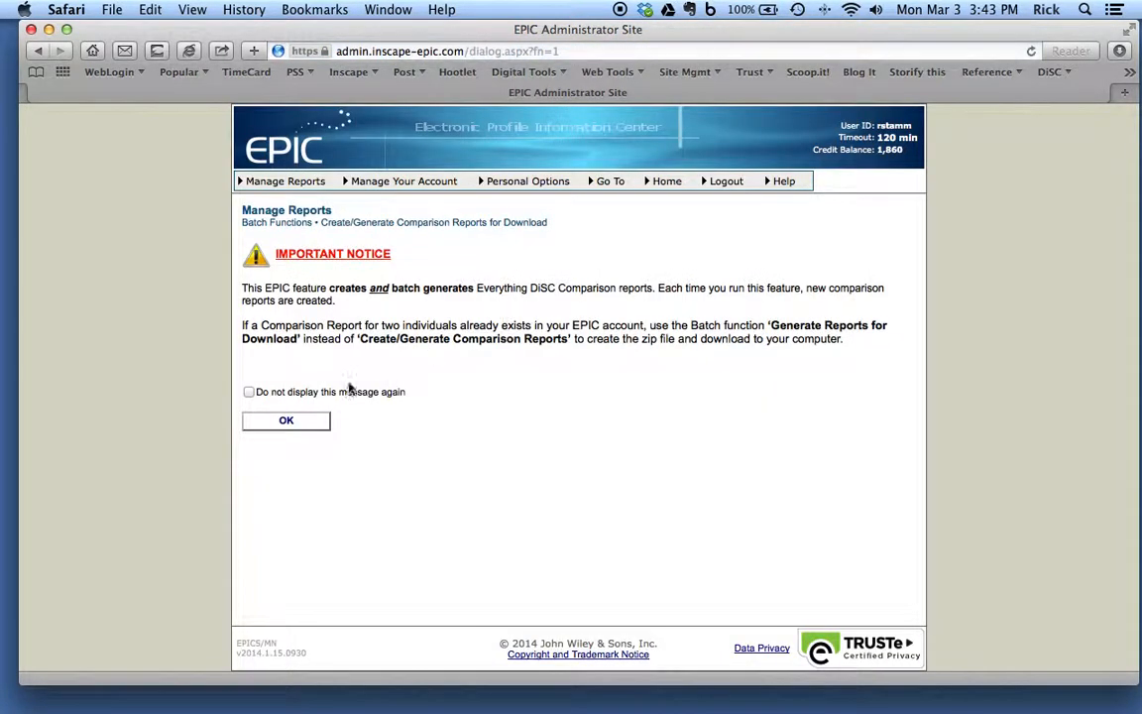
{"action": "left_click", "coordinate": [289, 421]}
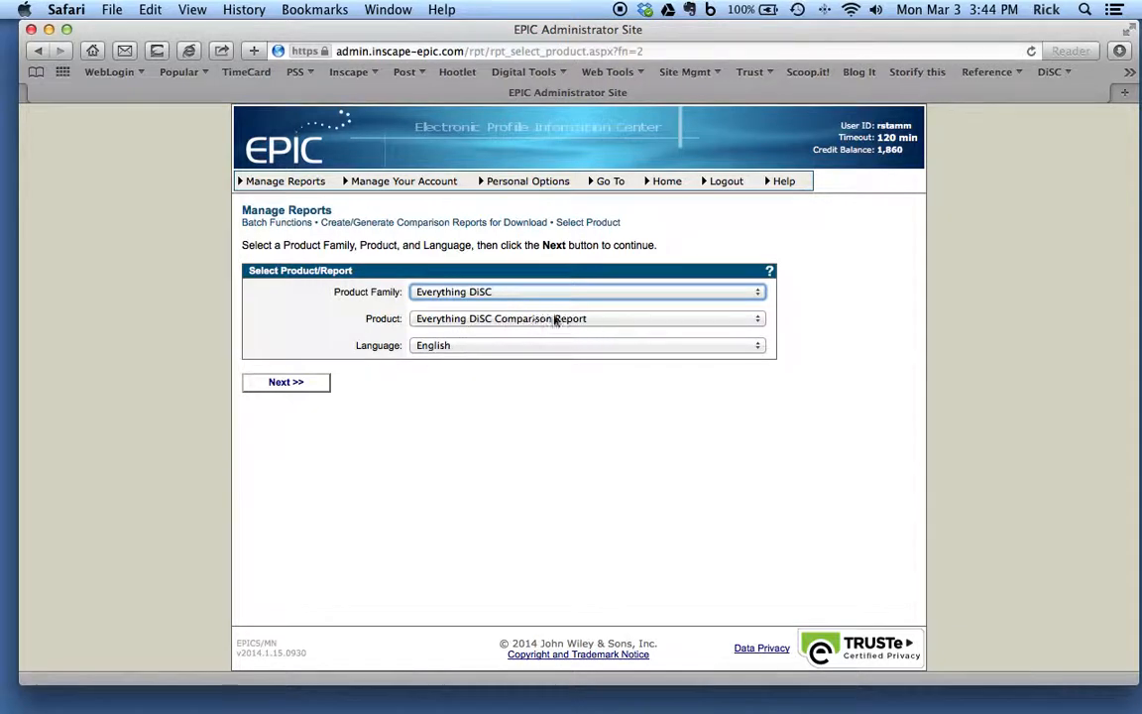
{"action": "left_click", "coordinate": [286, 383]}
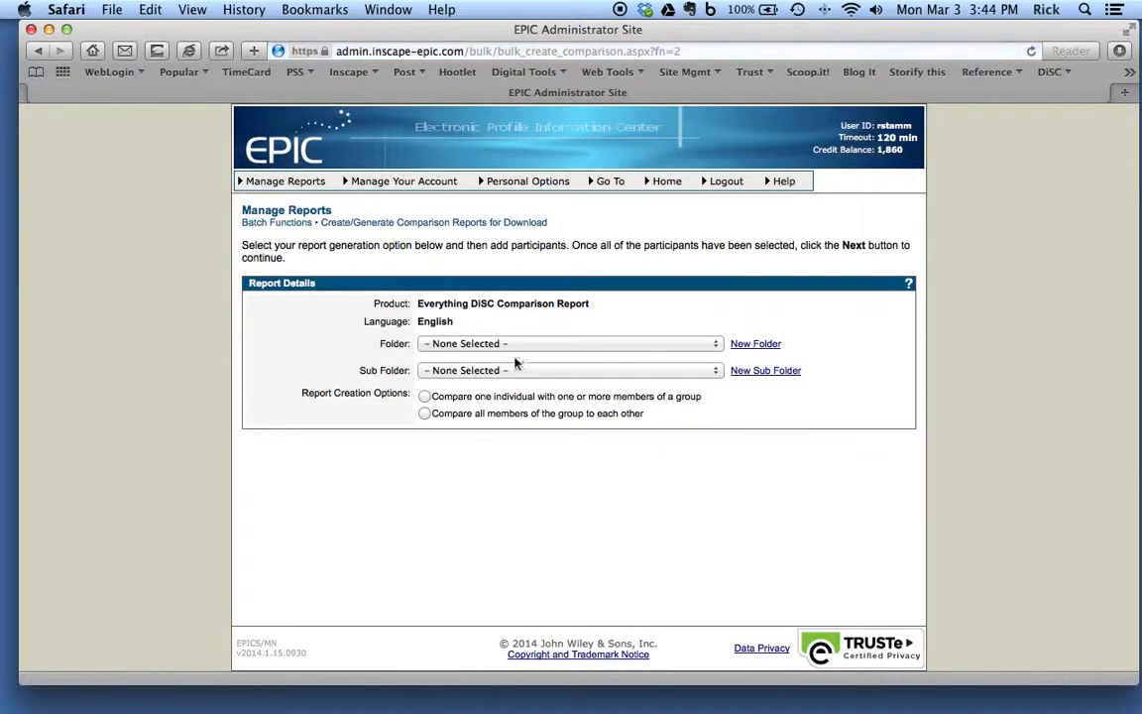
Step: Set the report folder to Clients and sub folder to Pepperidge Farm, comparing all members of the group to each other
{"action": "left_click", "coordinate": [530, 342]}
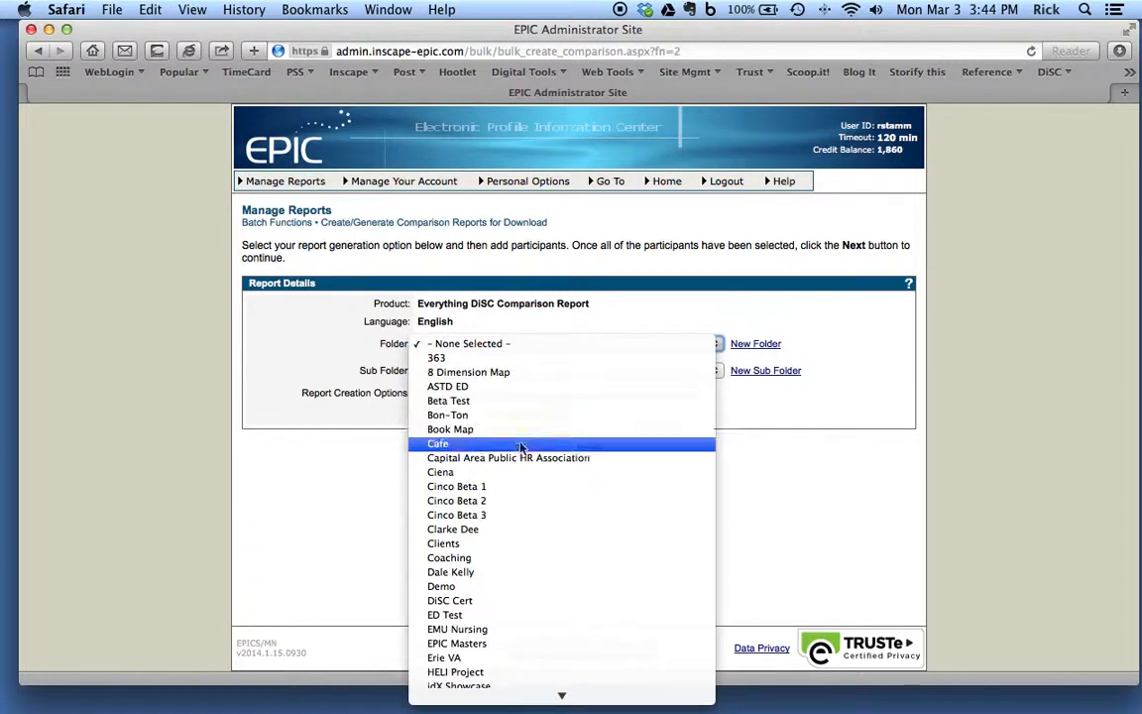
{"action": "mouse_move", "coordinate": [492, 696]}
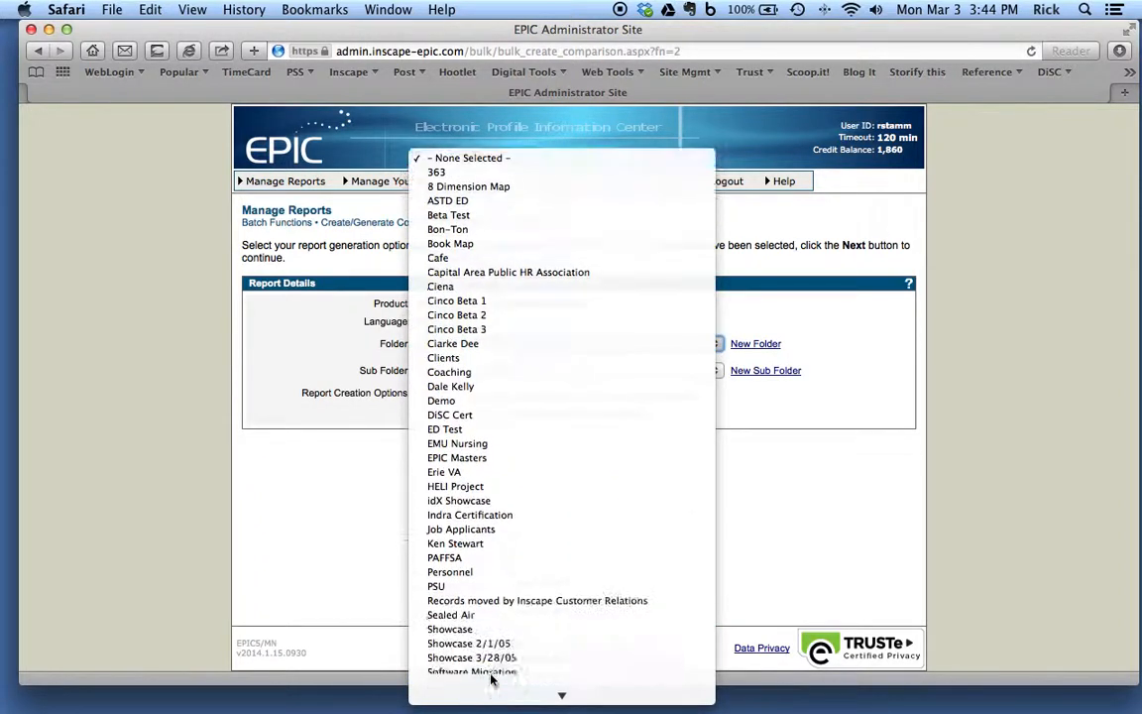
{"action": "left_click", "coordinate": [493, 358]}
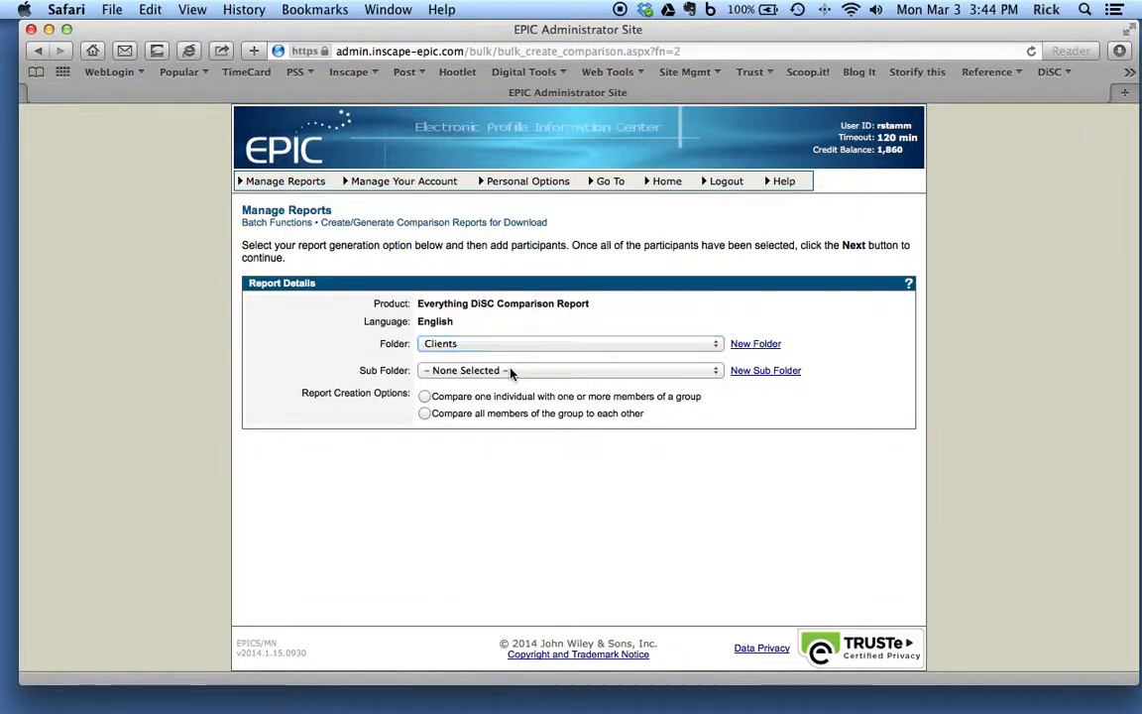
{"action": "left_click", "coordinate": [512, 370]}
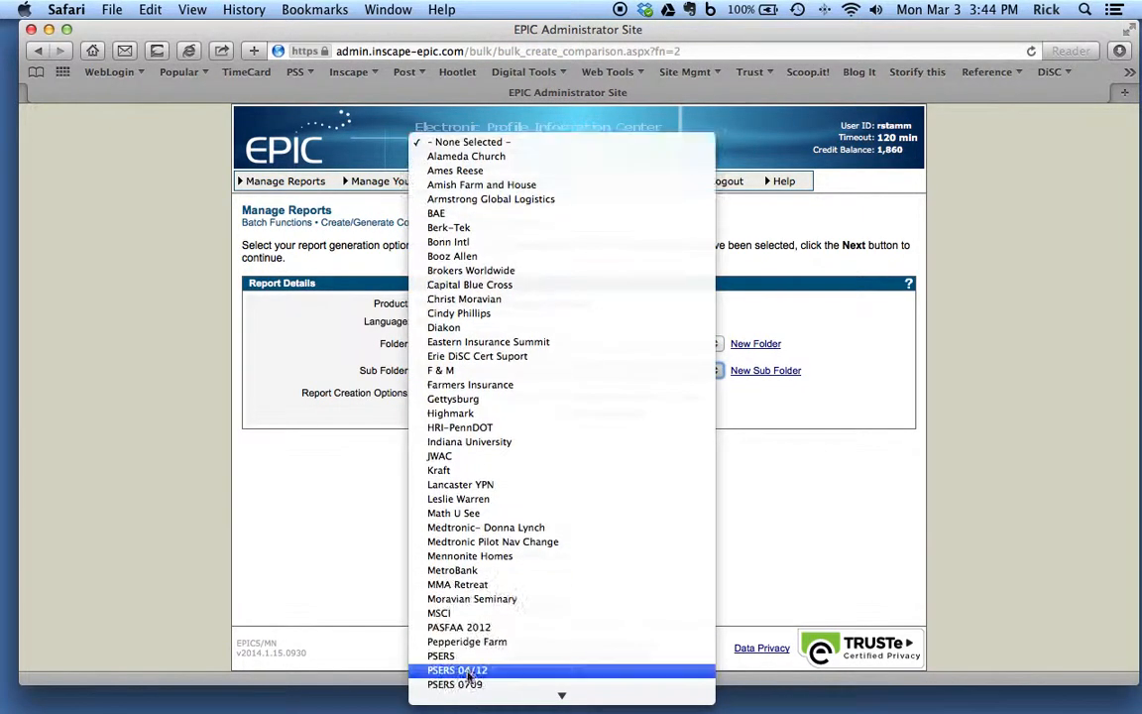
{"action": "left_click", "coordinate": [441, 642]}
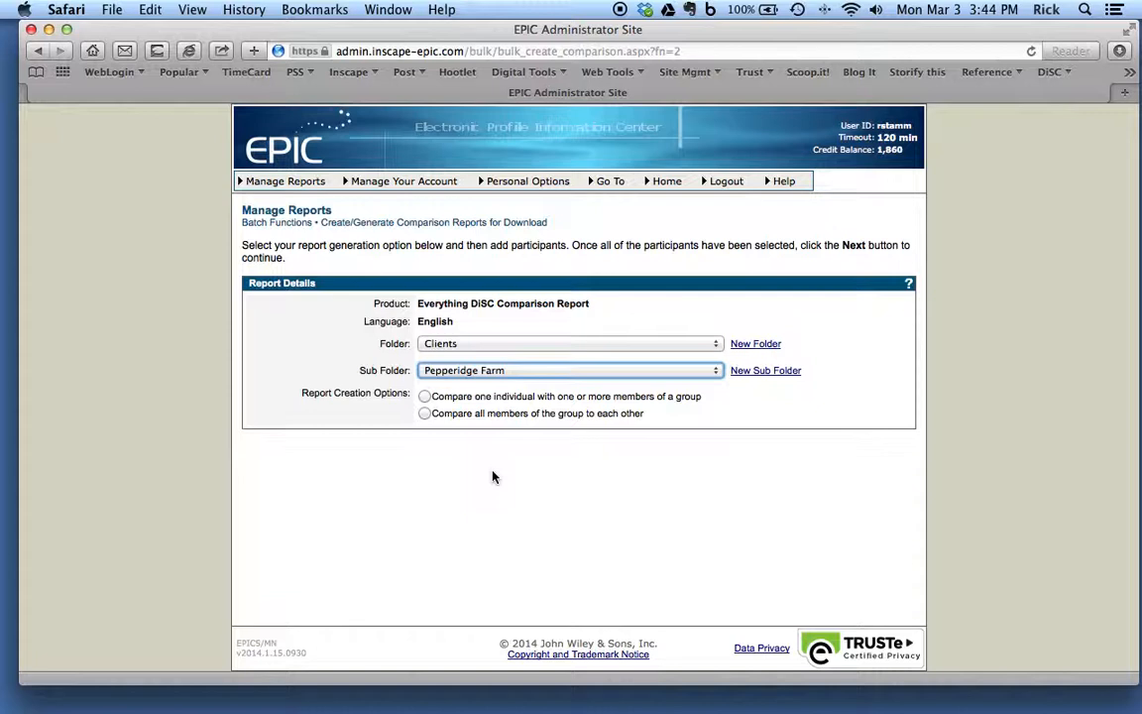
{"action": "left_click", "coordinate": [426, 413]}
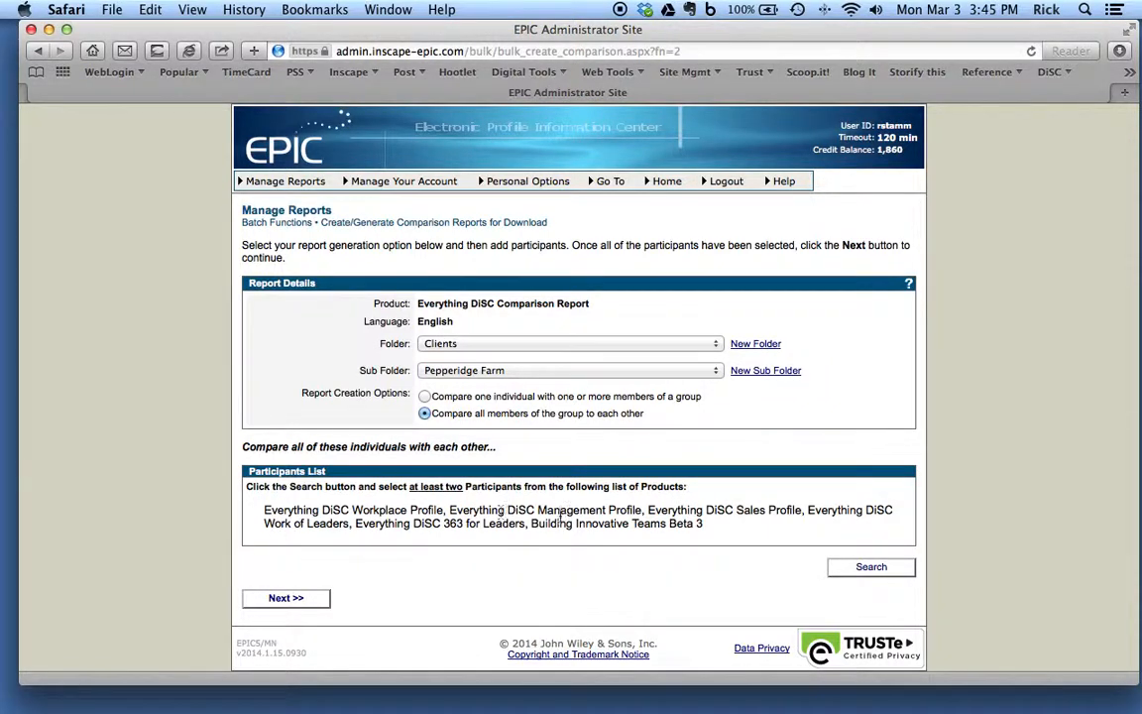
Step: Search for participants with completed Everything DiSC Workplace Profiles in English, folder Clients, sub folder Pepperidge Farm
{"action": "left_click", "coordinate": [872, 567]}
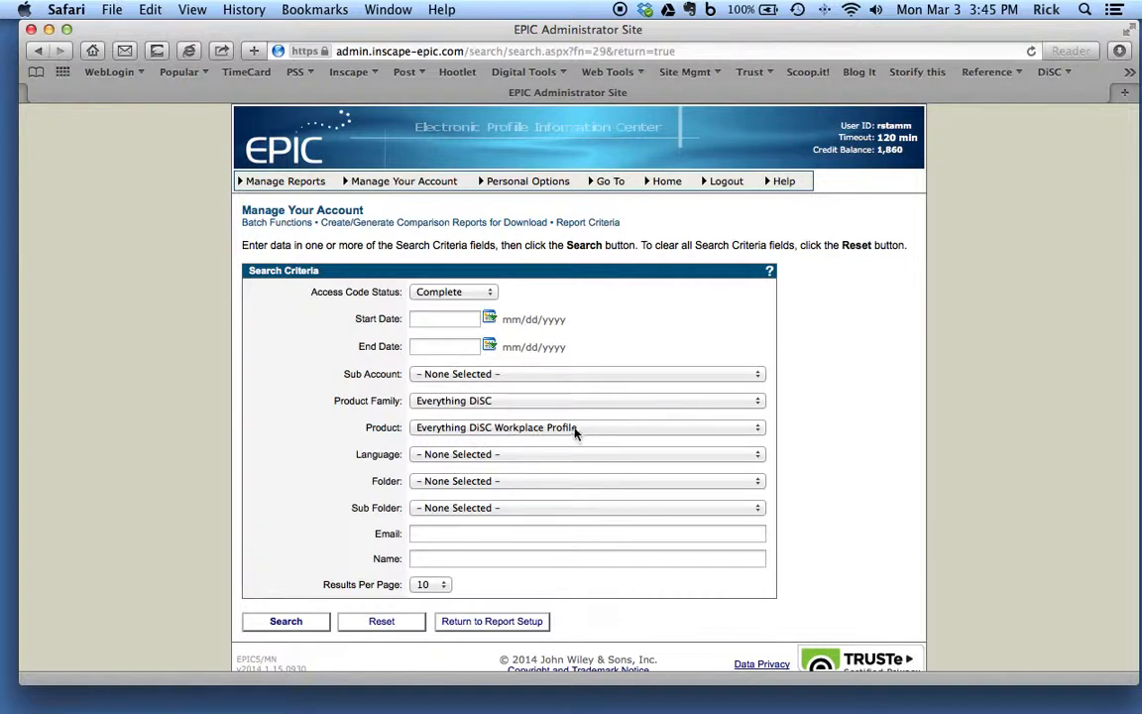
{"action": "left_click", "coordinate": [527, 457]}
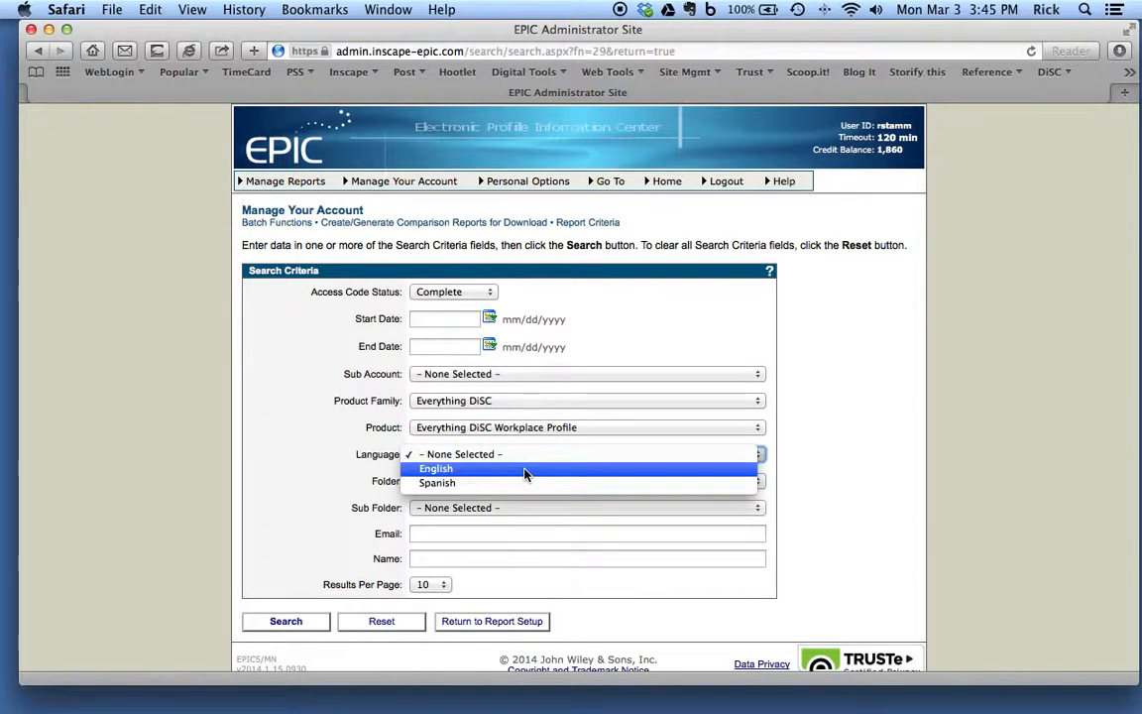
{"action": "left_click", "coordinate": [526, 469]}
{"action": "scroll", "coordinate": [526, 474], "scroll_direction": "down", "scroll_amount": 2}
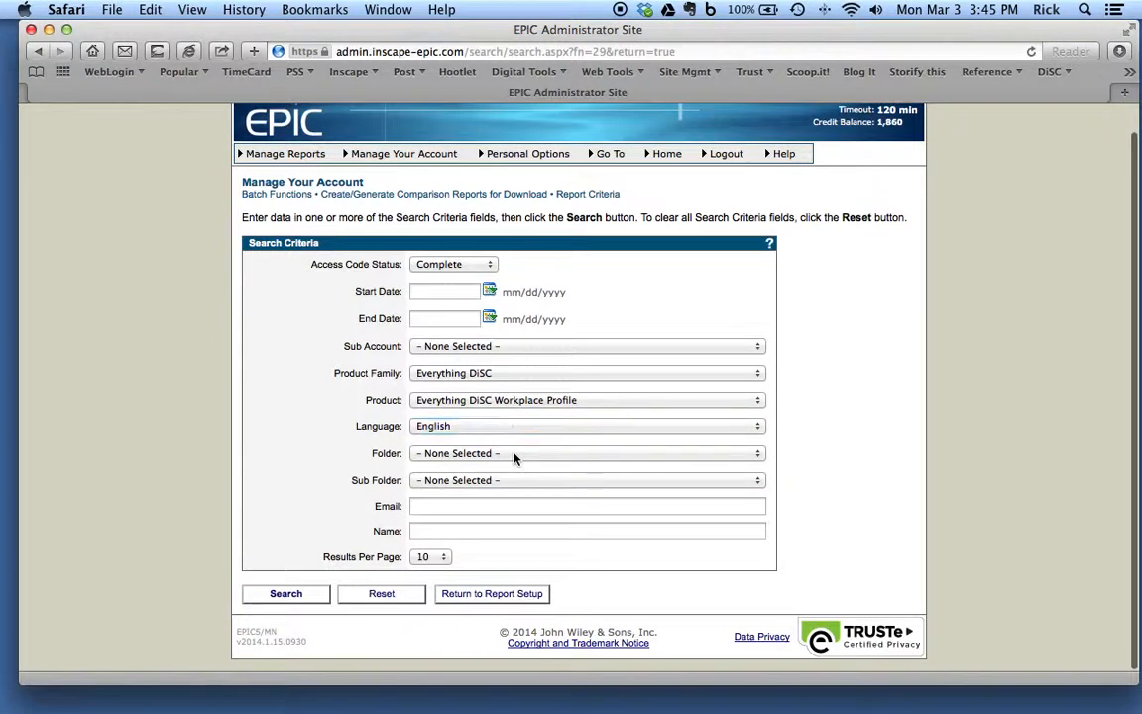
{"action": "left_click", "coordinate": [518, 455]}
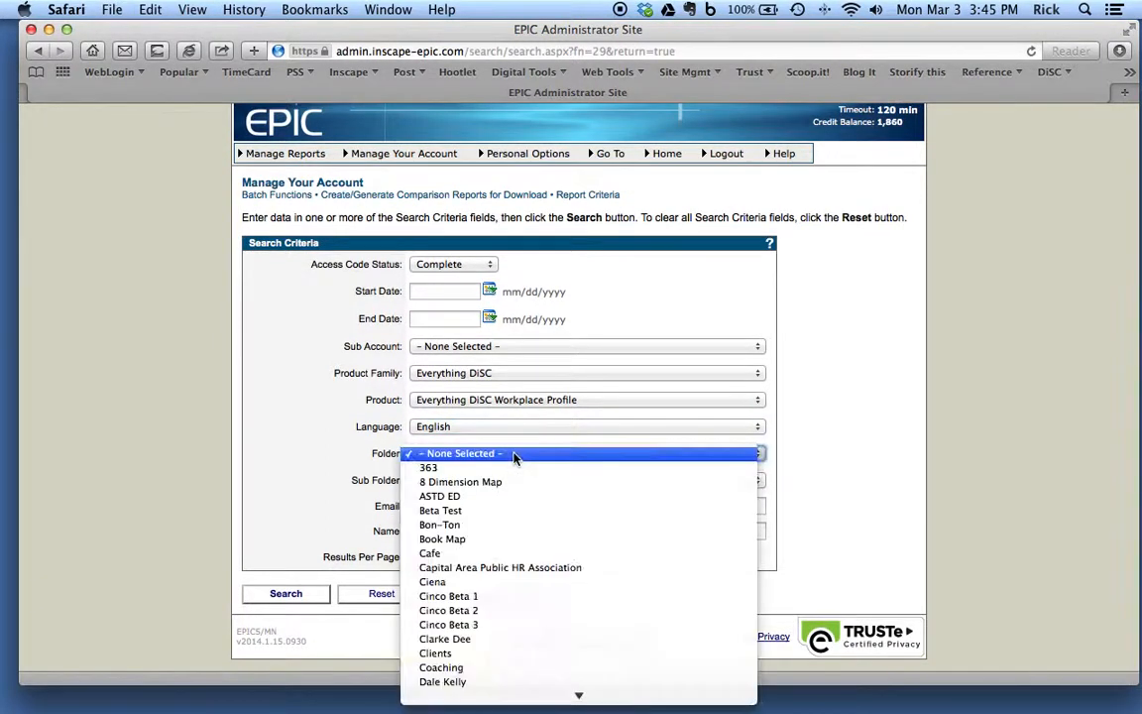
{"action": "left_click", "coordinate": [502, 663]}
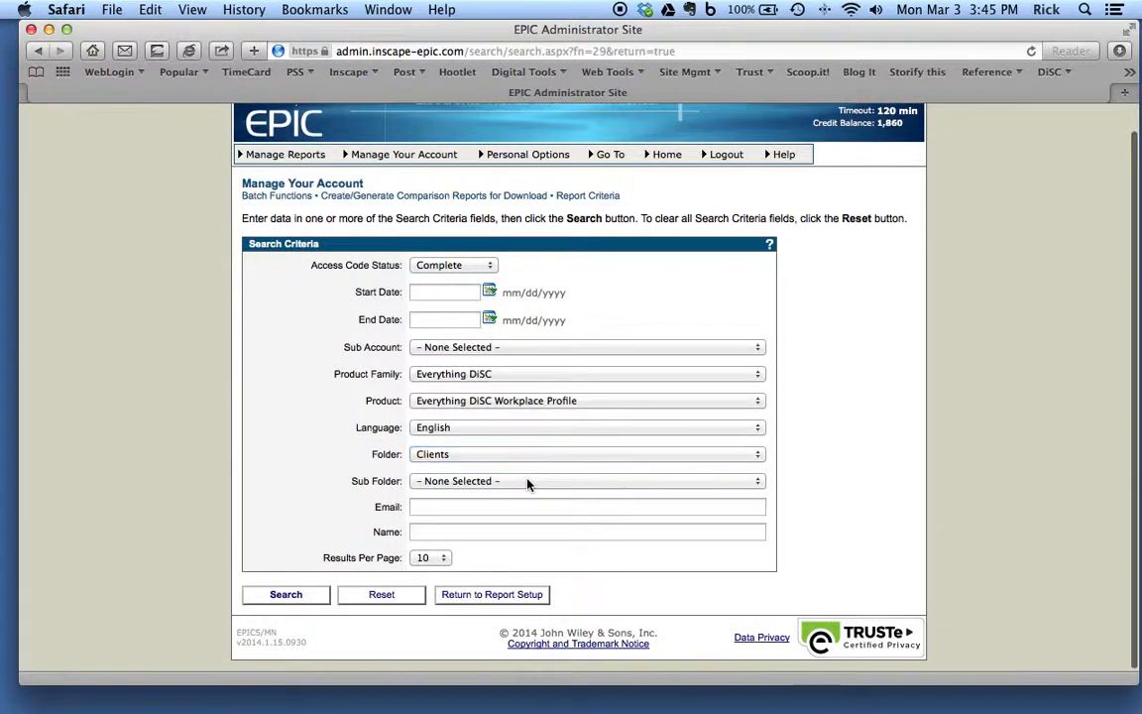
{"action": "left_click", "coordinate": [527, 482]}
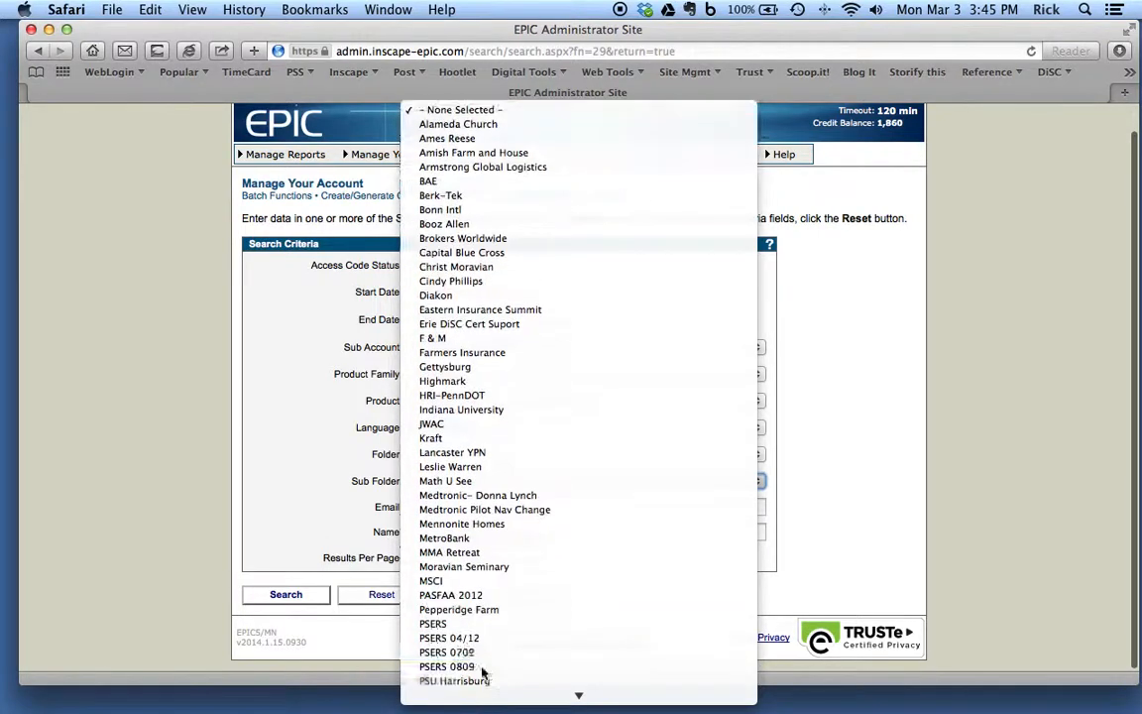
{"action": "left_click", "coordinate": [436, 608]}
{"action": "left_click", "coordinate": [280, 593]}
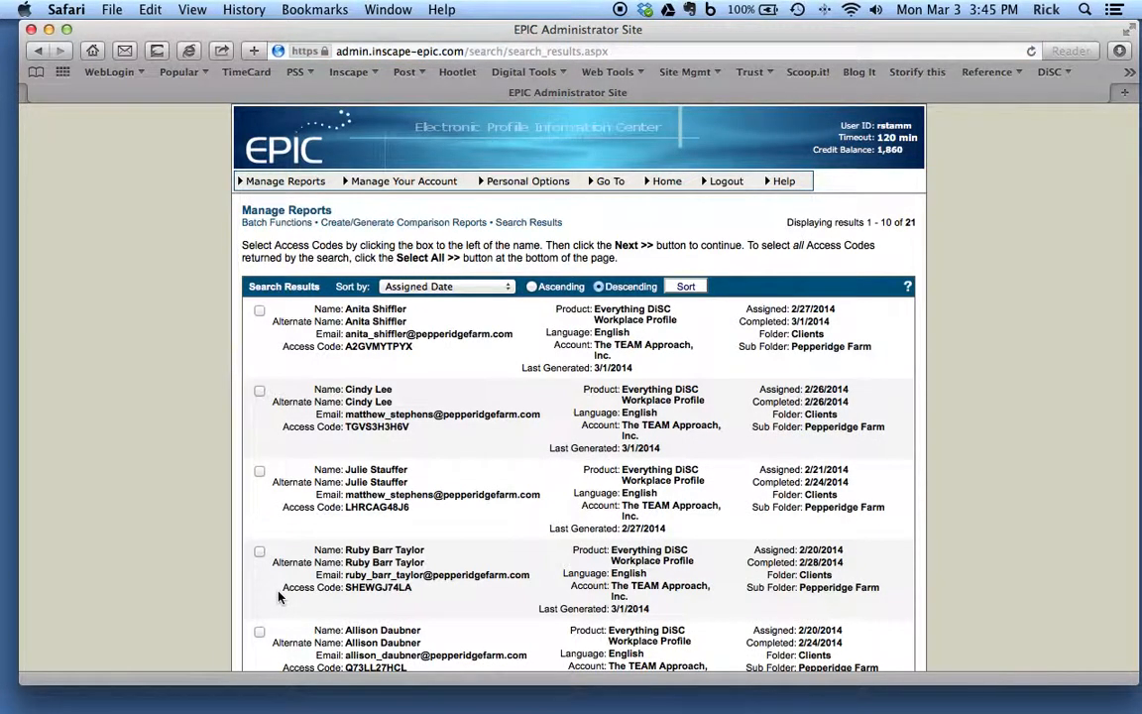
Step: Look over the search results and add all of the found profiles to the participants list
{"action": "scroll", "coordinate": [195, 492], "scroll_direction": "down", "scroll_amount": 6}
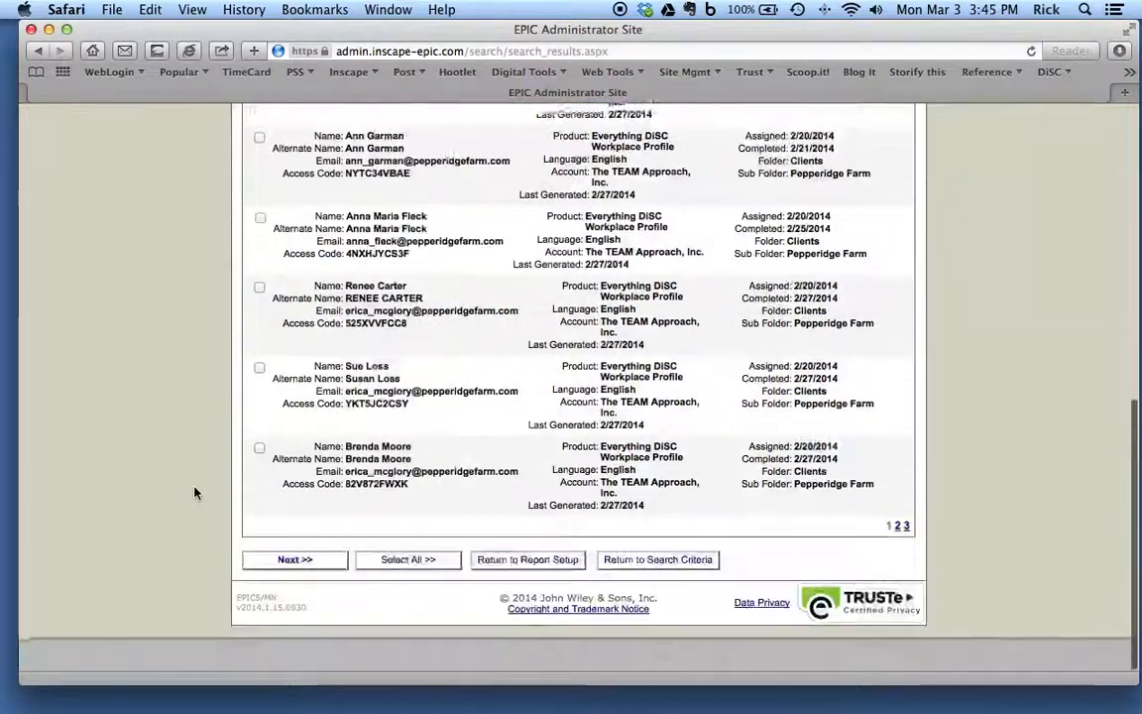
{"action": "scroll", "coordinate": [195, 493], "scroll_direction": "up", "scroll_amount": 6}
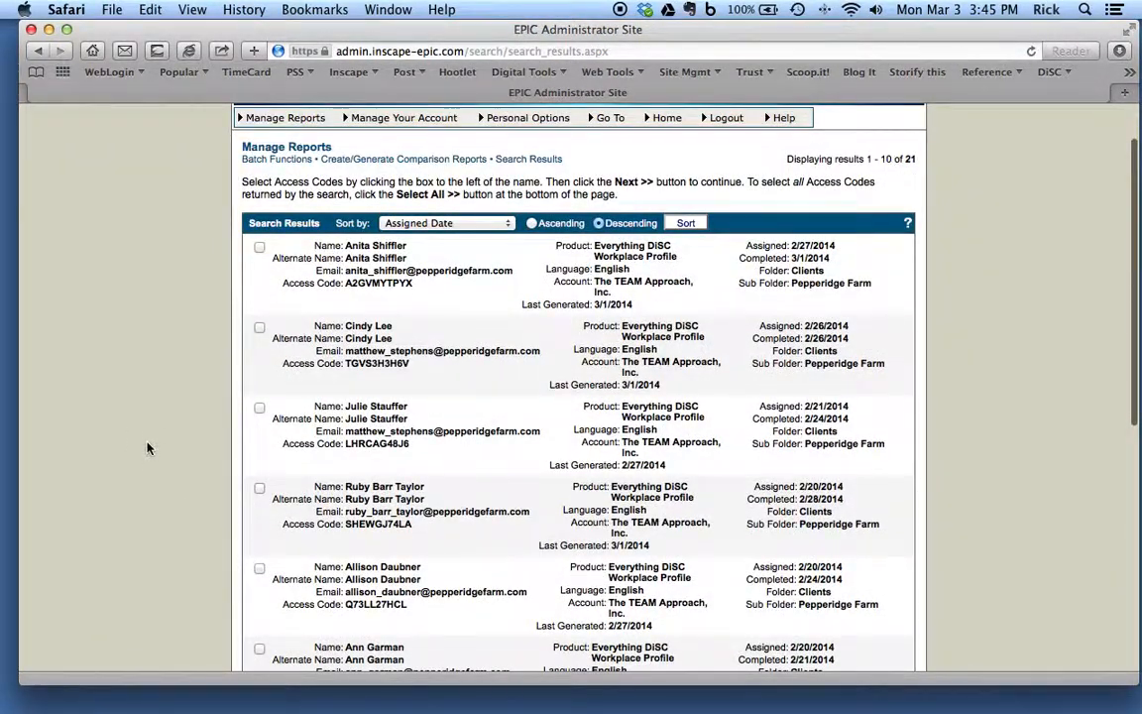
{"action": "scroll", "coordinate": [147, 448], "scroll_direction": "down", "scroll_amount": 6}
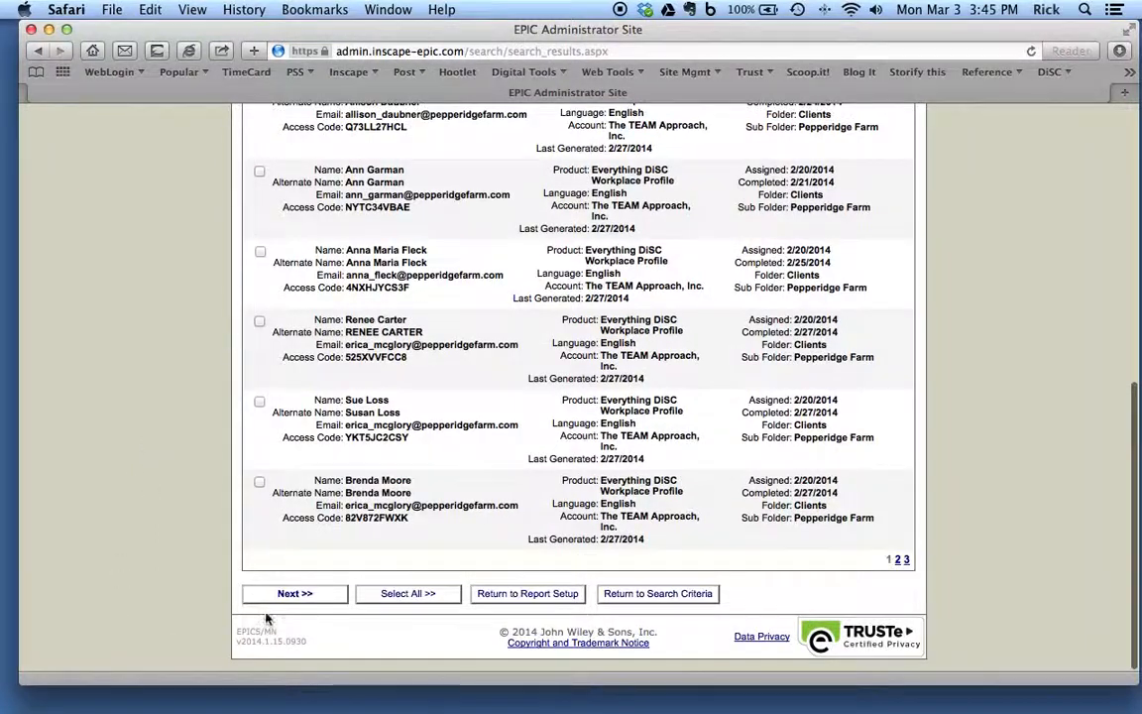
{"action": "left_click", "coordinate": [414, 597]}
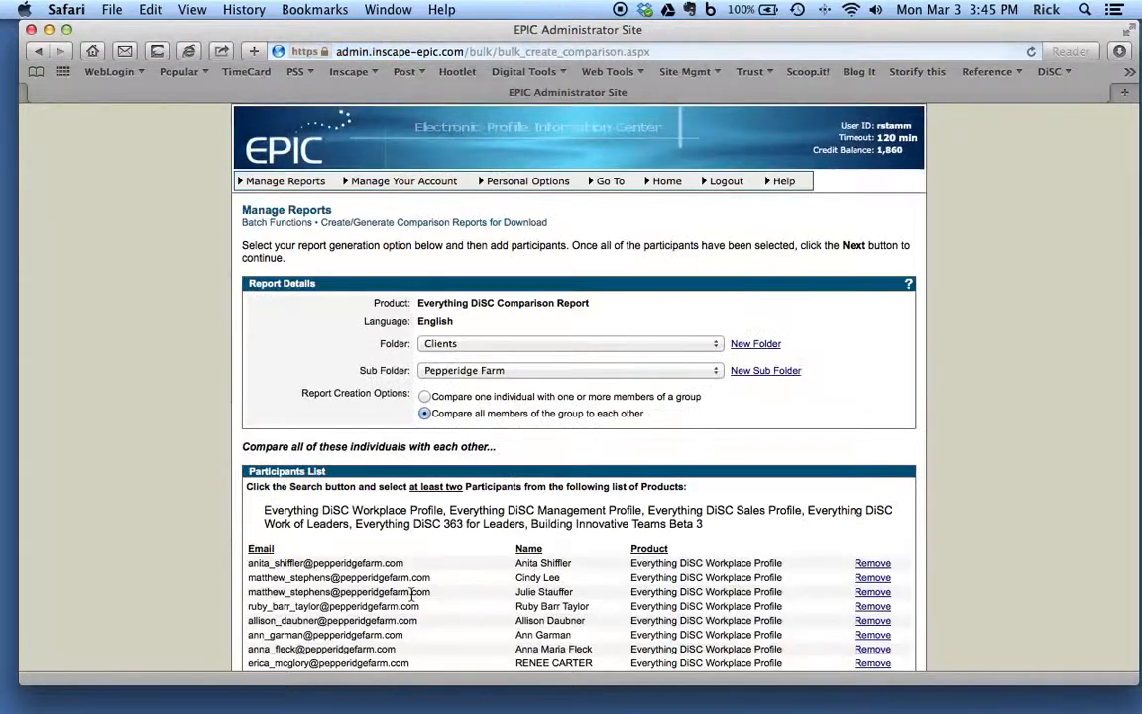
Step: Remove the fourteenth participant from the comparison participants list and confirm the removal
{"action": "scroll", "coordinate": [1012, 579], "scroll_direction": "down", "scroll_amount": 5}
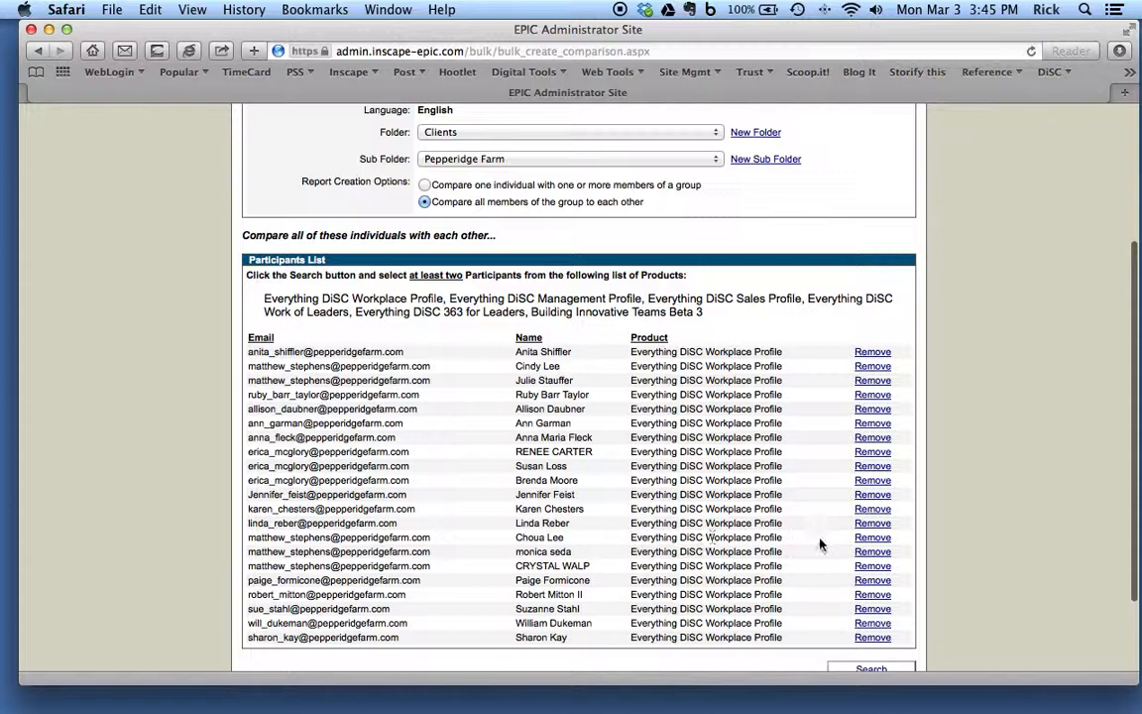
{"action": "left_click", "coordinate": [866, 539]}
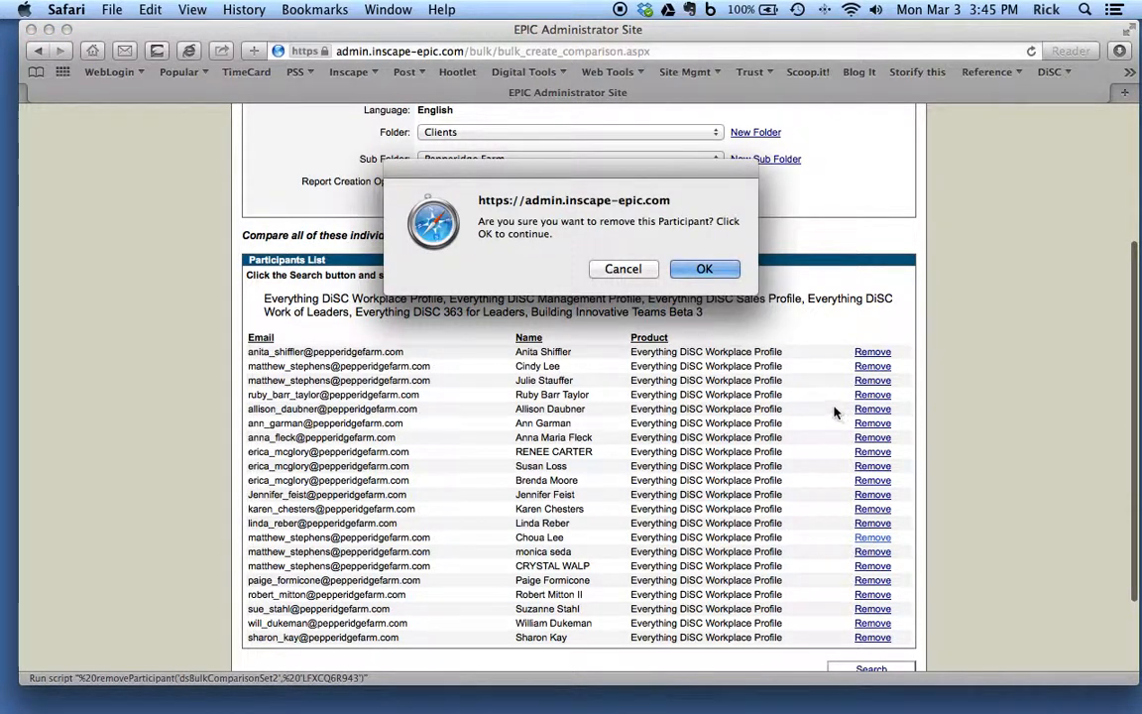
{"action": "left_click", "coordinate": [707, 266]}
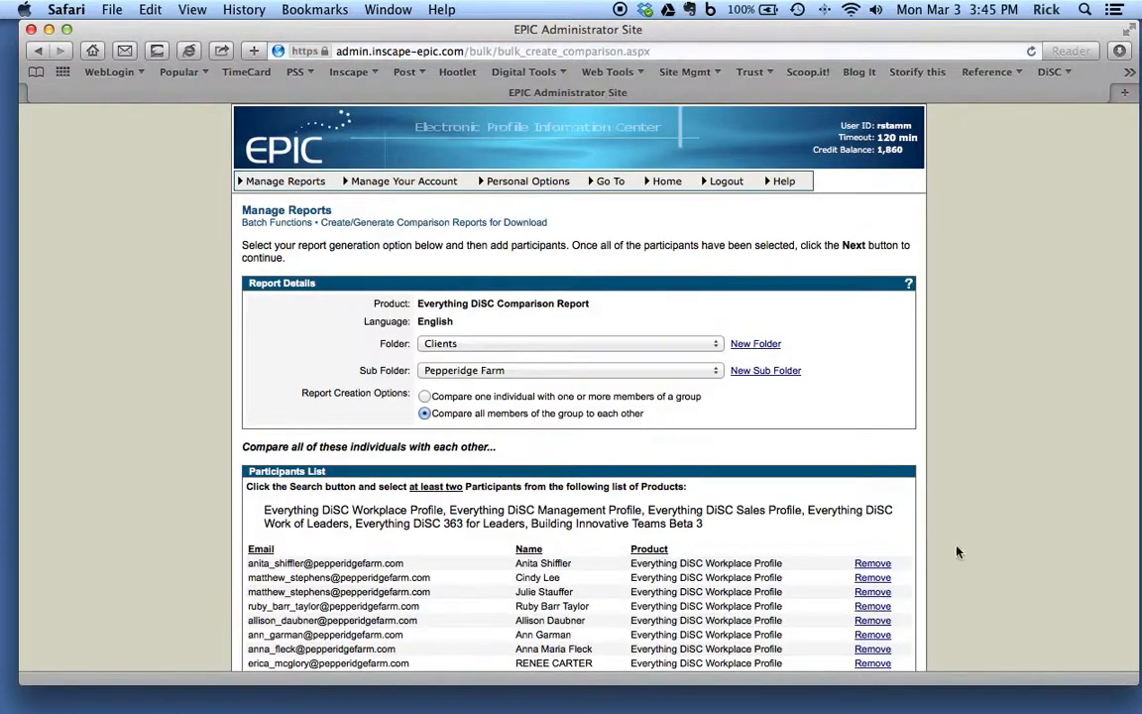
Step: Proceed with the completed participants list and look through all of the proposed comparison report pairs
{"action": "scroll", "coordinate": [957, 551], "scroll_direction": "down", "scroll_amount": 5}
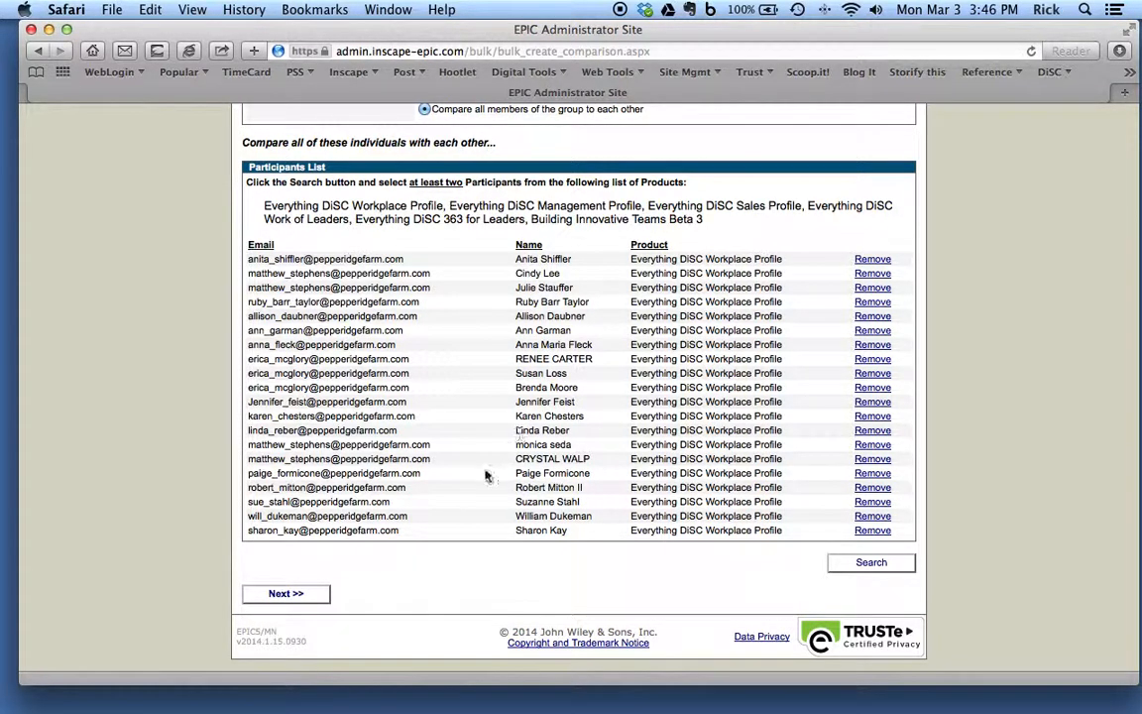
{"action": "left_click", "coordinate": [297, 594]}
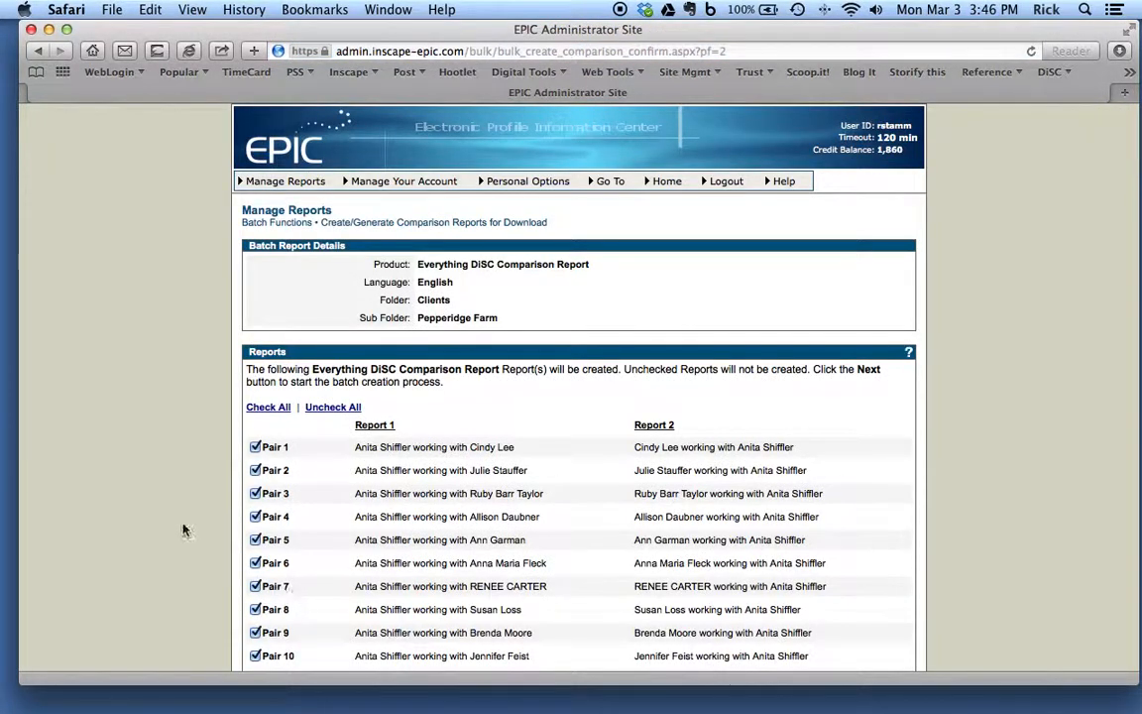
{"action": "scroll", "coordinate": [184, 517], "scroll_direction": "down", "scroll_amount": 5}
{"action": "scroll", "coordinate": [184, 517], "scroll_direction": "down", "scroll_amount": 20}
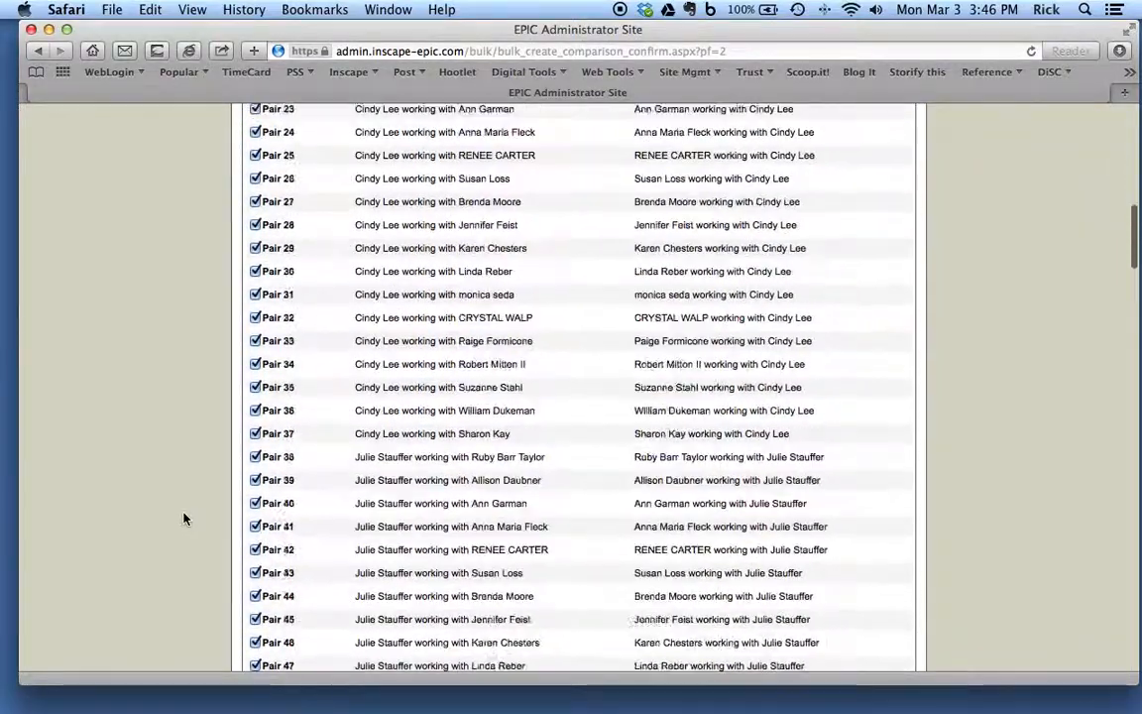
{"action": "scroll", "coordinate": [183, 517], "scroll_direction": "down", "scroll_amount": 20}
{"action": "scroll", "coordinate": [183, 517], "scroll_direction": "up", "scroll_amount": 20}
{"action": "scroll", "coordinate": [183, 517], "scroll_direction": "down", "scroll_amount": 20}
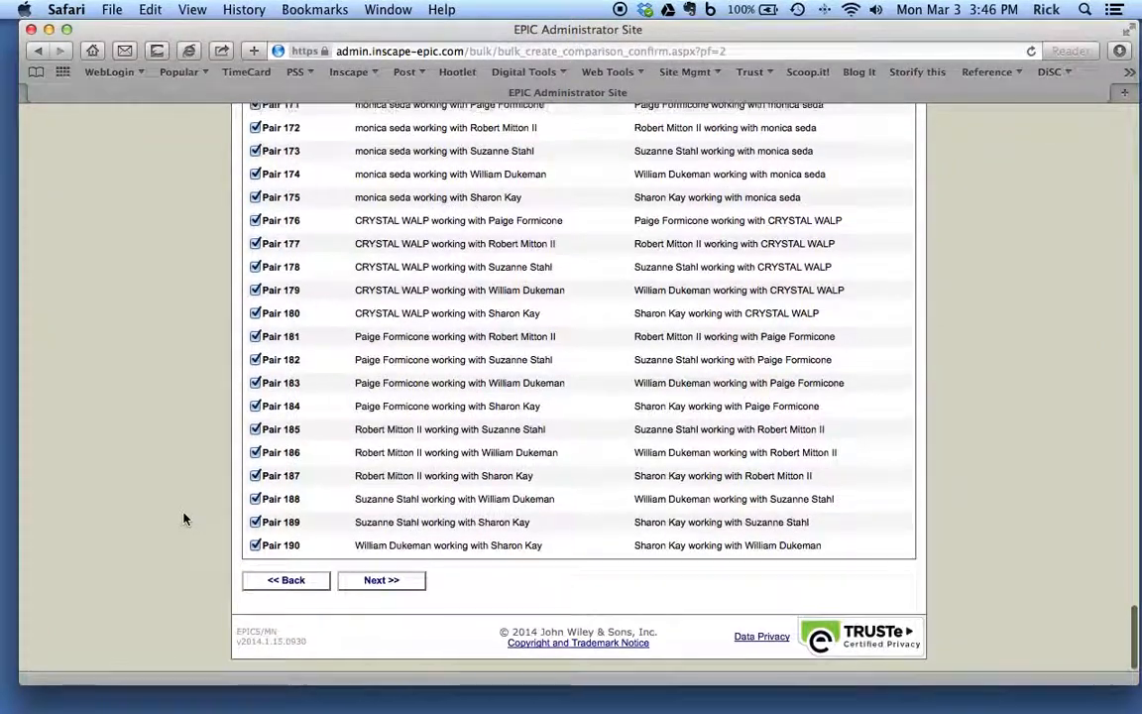
{"action": "scroll", "coordinate": [183, 518], "scroll_direction": "up", "scroll_amount": 20}
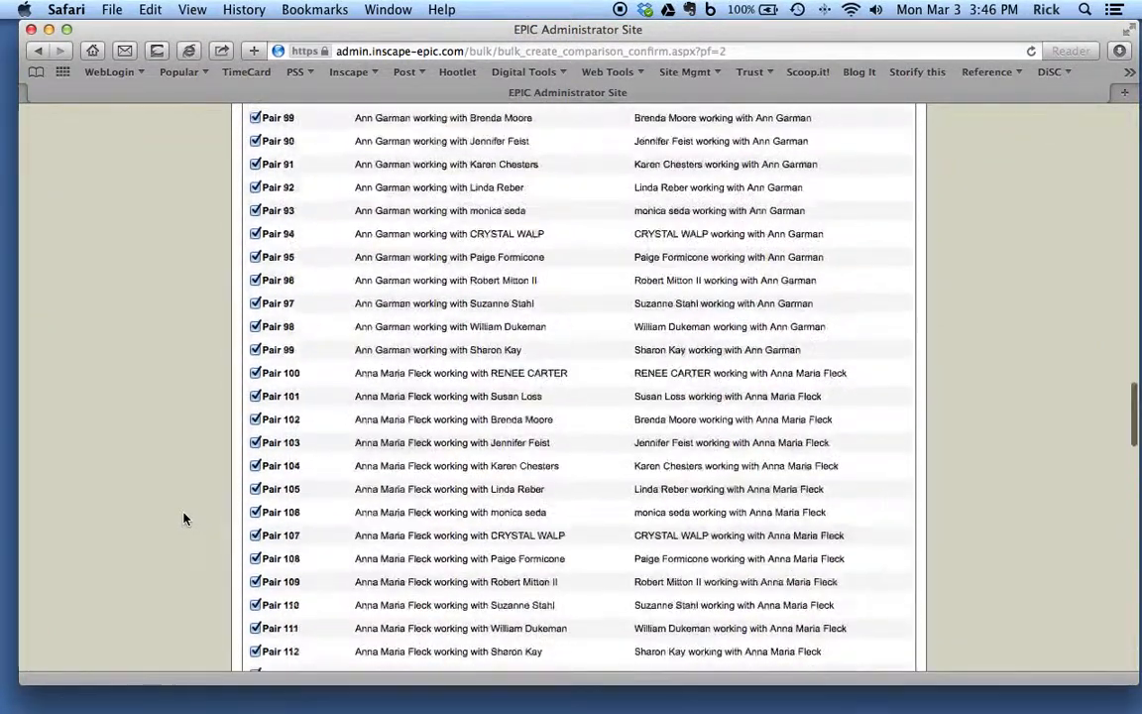
{"action": "scroll", "coordinate": [183, 518], "scroll_direction": "up", "scroll_amount": 10}
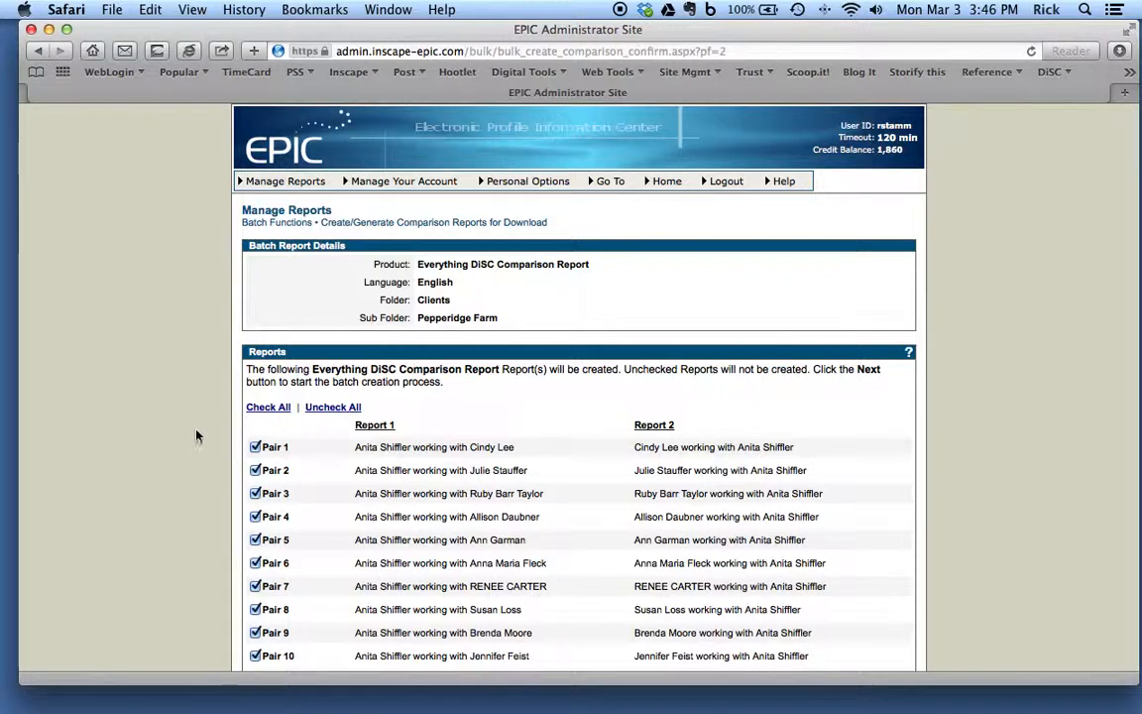
Step: Exclude all report pairs from the batch and include only Pair 1 and Pair 38
{"action": "left_click", "coordinate": [333, 407]}
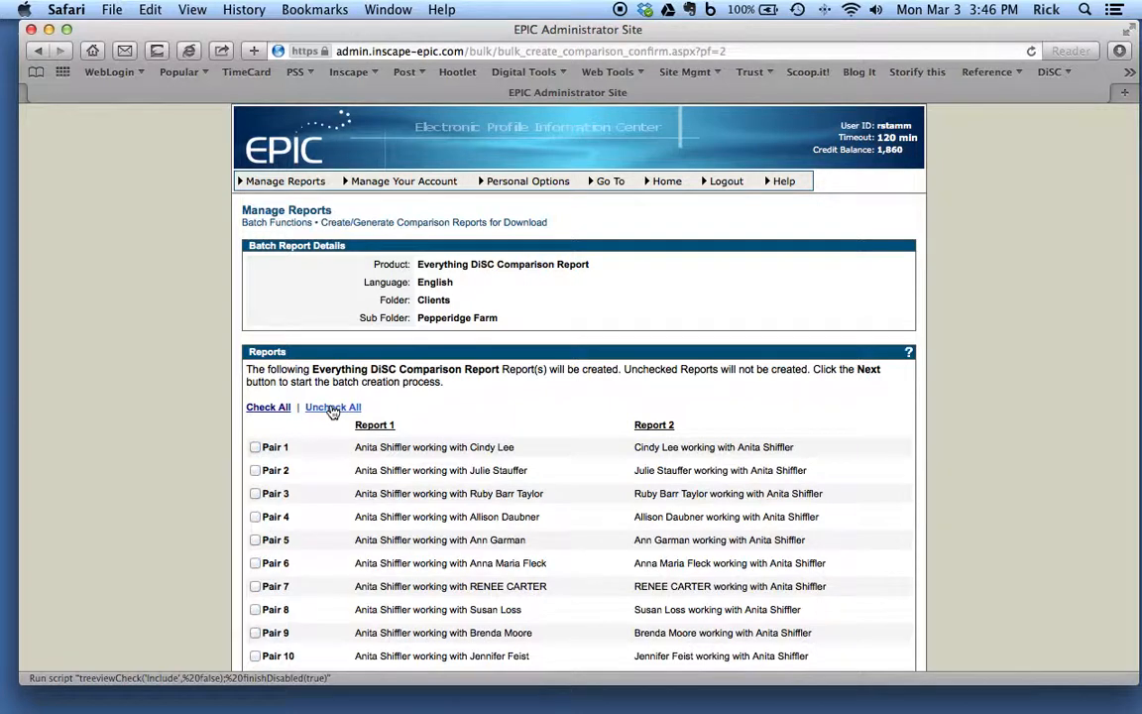
{"action": "scroll", "coordinate": [191, 466], "scroll_direction": "down", "scroll_amount": 3}
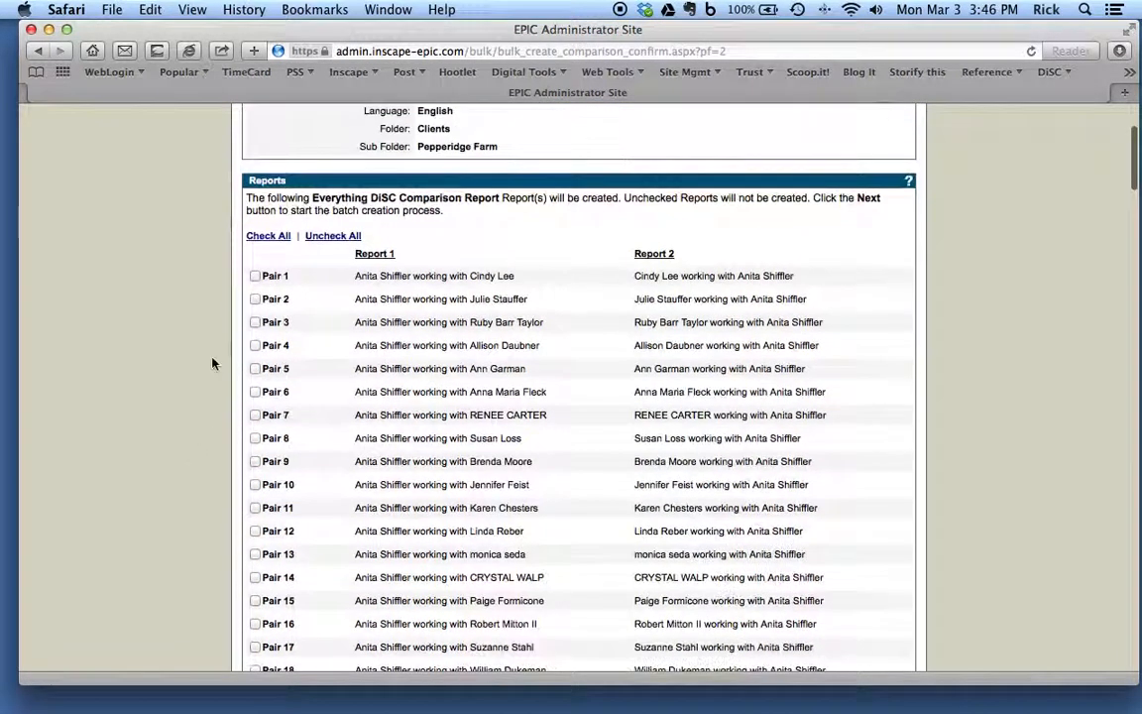
{"action": "left_click", "coordinate": [256, 277]}
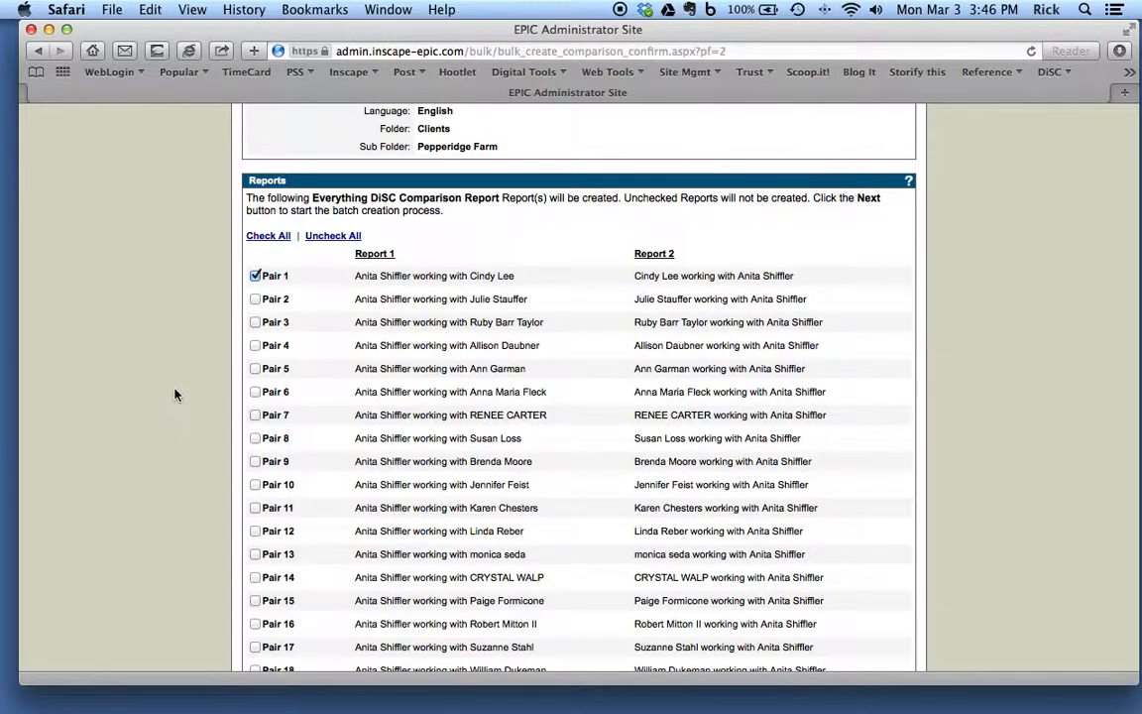
{"action": "scroll", "coordinate": [174, 395], "scroll_direction": "down", "scroll_amount": 6}
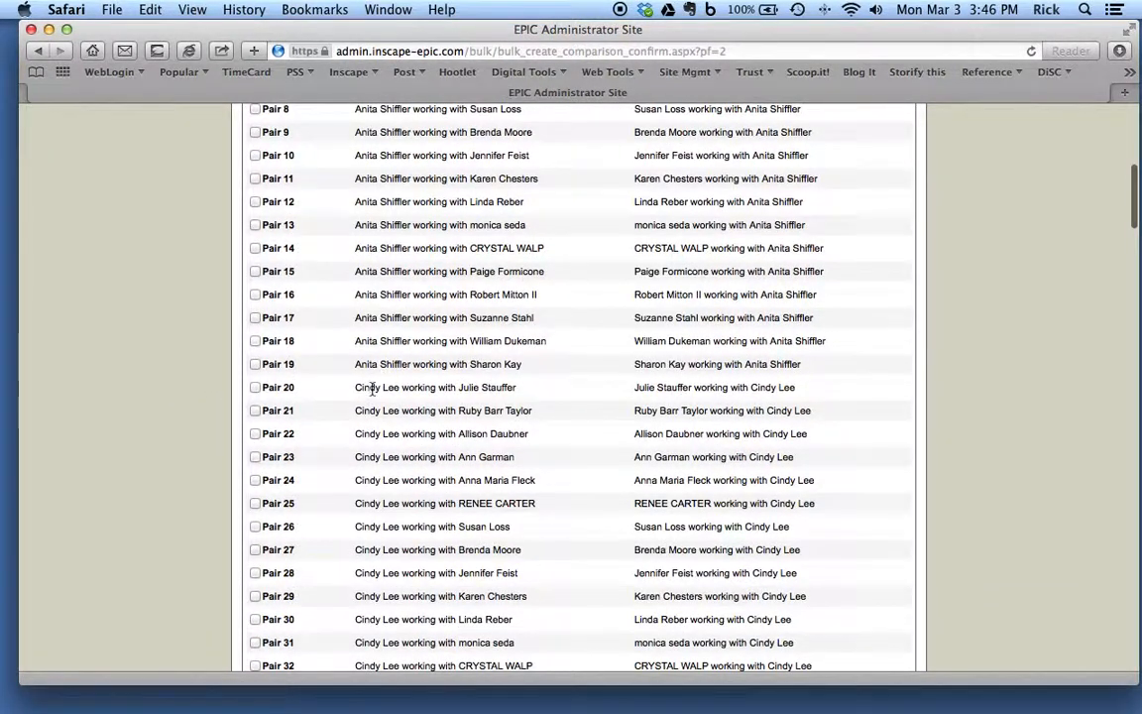
{"action": "scroll", "coordinate": [175, 483], "scroll_direction": "down", "scroll_amount": 3}
{"action": "scroll", "coordinate": [176, 483], "scroll_direction": "down", "scroll_amount": 4}
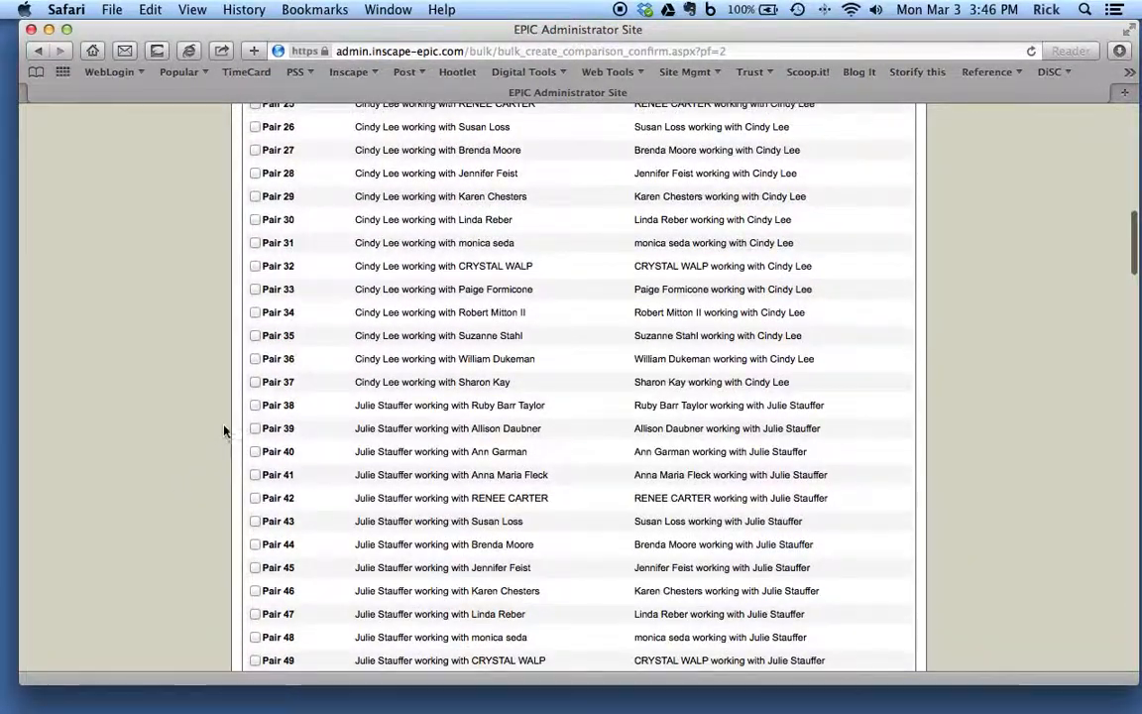
{"action": "left_click", "coordinate": [255, 406]}
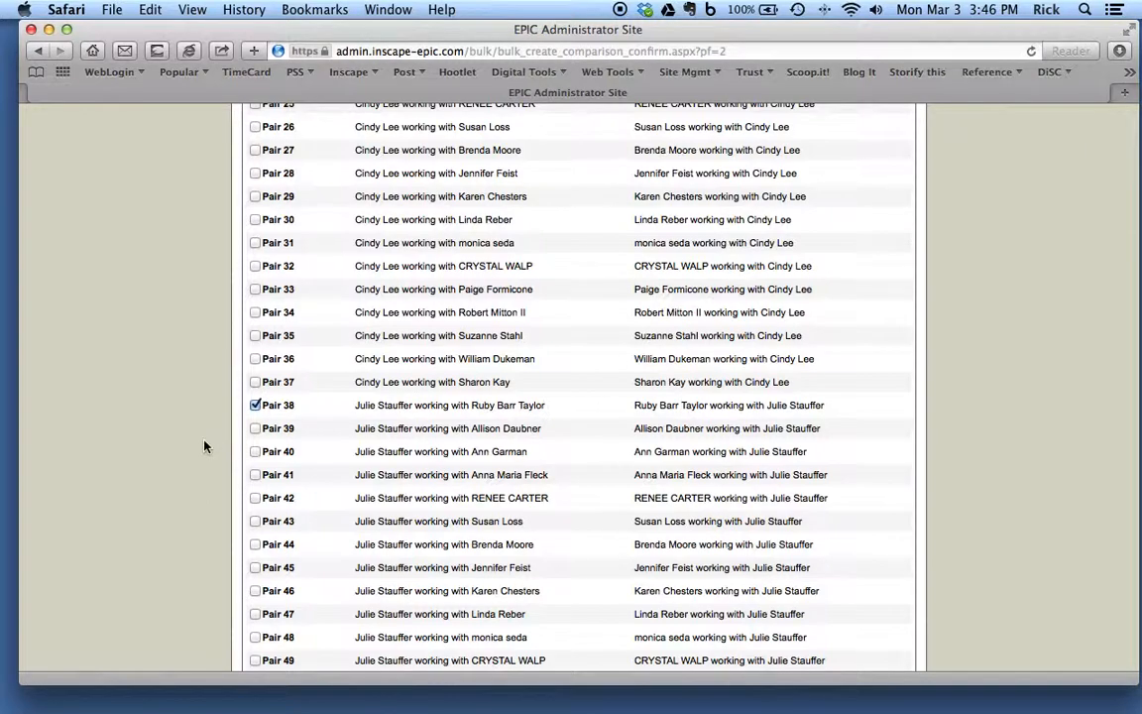
Step: Include Pair 71 and Pair 100 in the comparison reports to create
{"action": "scroll", "coordinate": [204, 446], "scroll_direction": "down", "scroll_amount": 3}
{"action": "scroll", "coordinate": [205, 446], "scroll_direction": "down", "scroll_amount": 5}
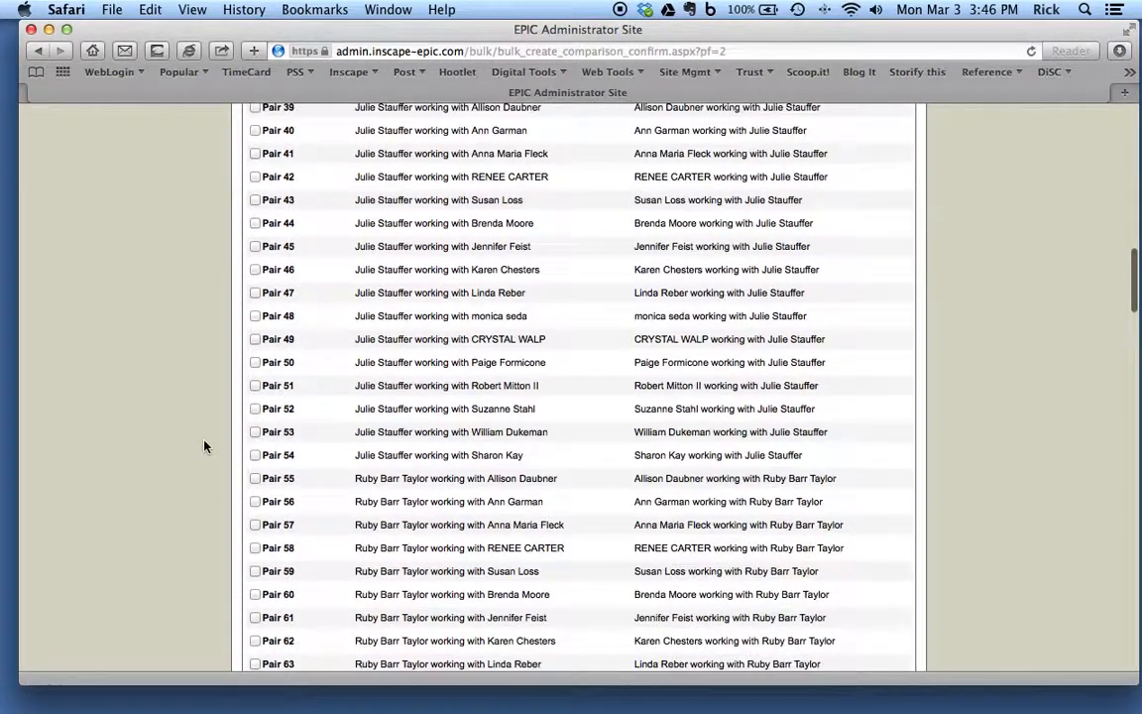
{"action": "scroll", "coordinate": [204, 446], "scroll_direction": "down", "scroll_amount": 5}
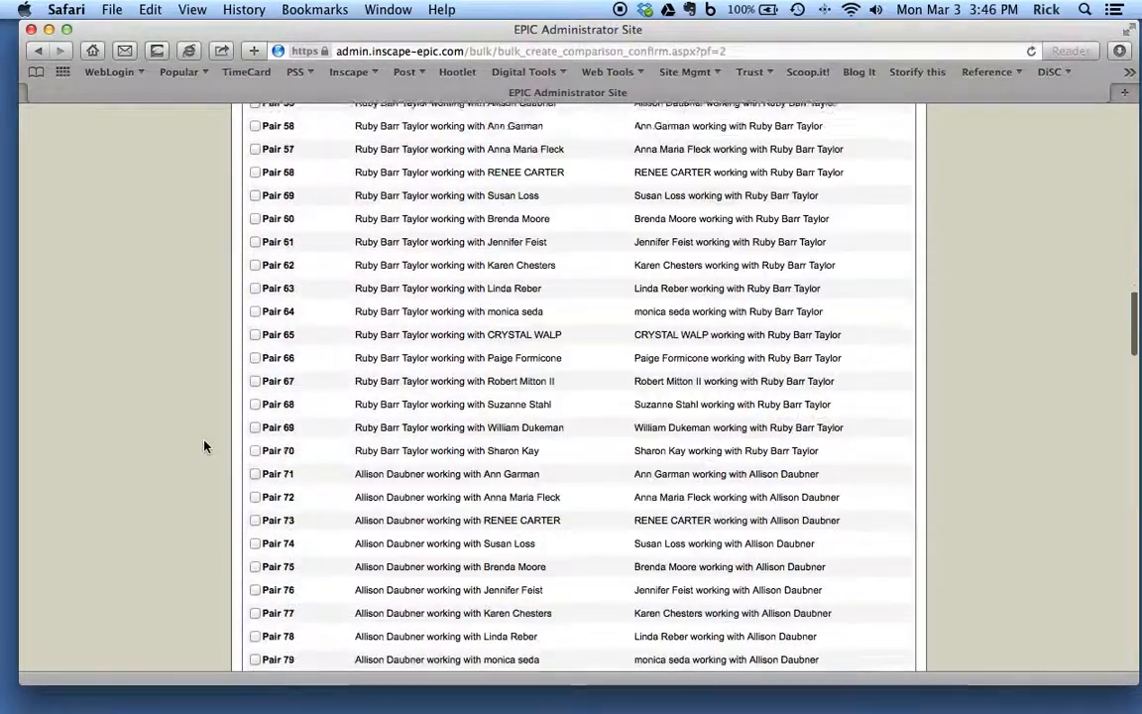
{"action": "left_click", "coordinate": [255, 455]}
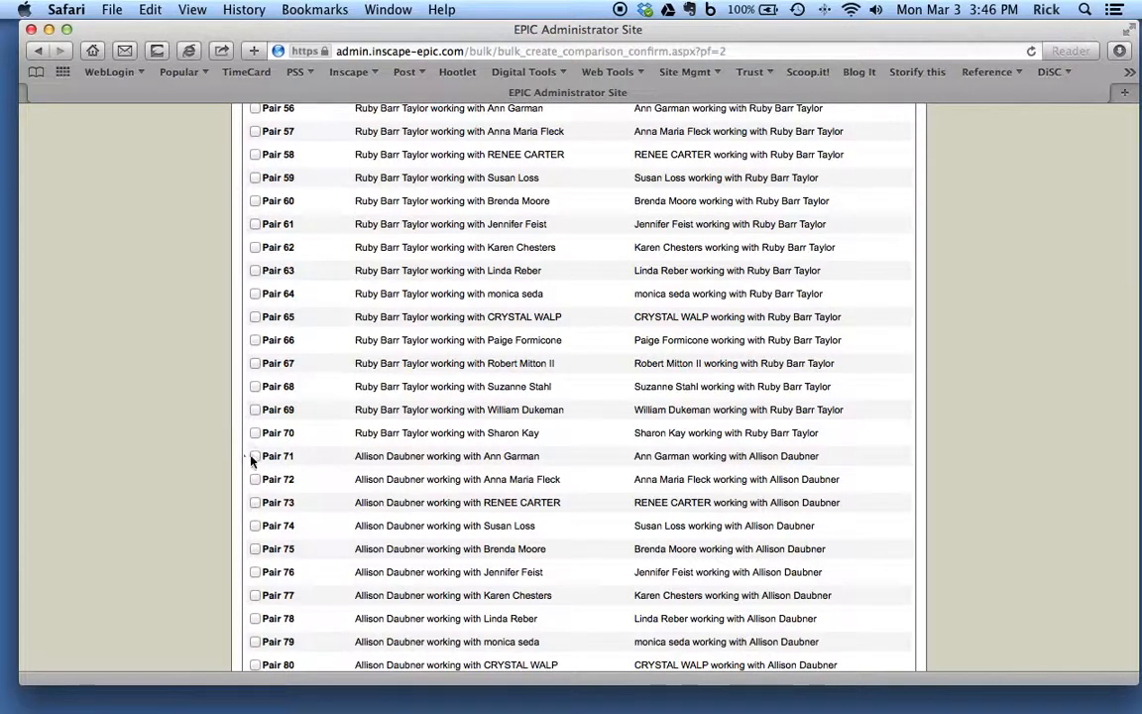
{"action": "scroll", "coordinate": [216, 468], "scroll_direction": "down", "scroll_amount": 5}
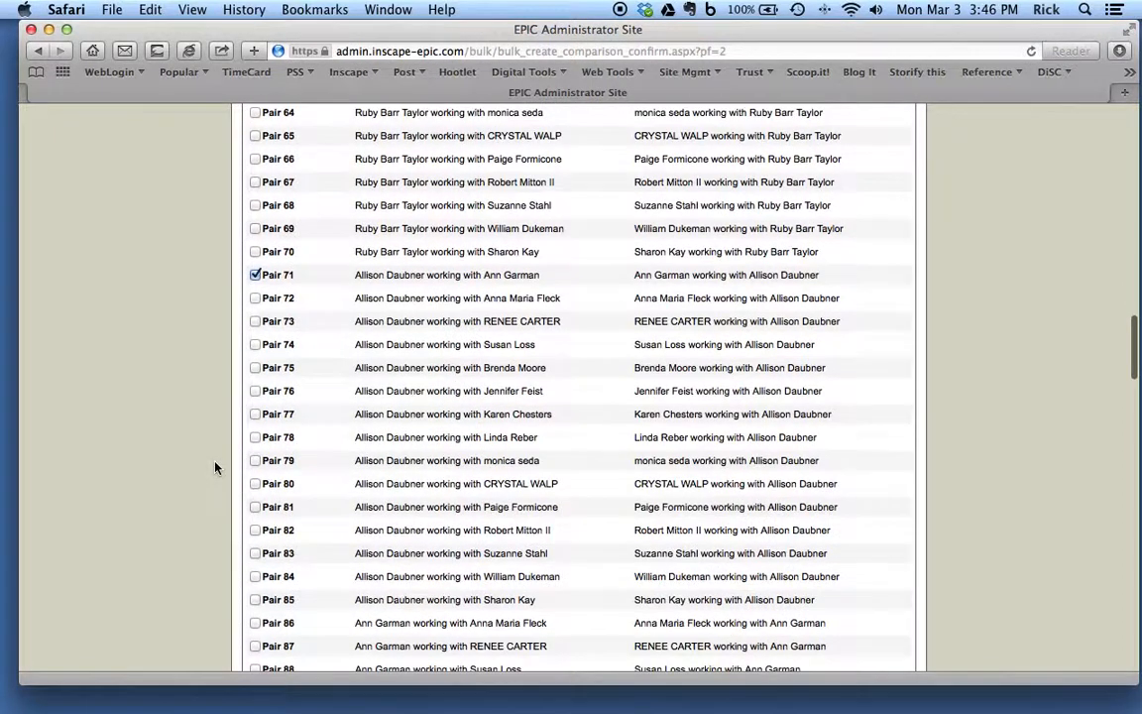
{"action": "scroll", "coordinate": [216, 468], "scroll_direction": "down", "scroll_amount": 4}
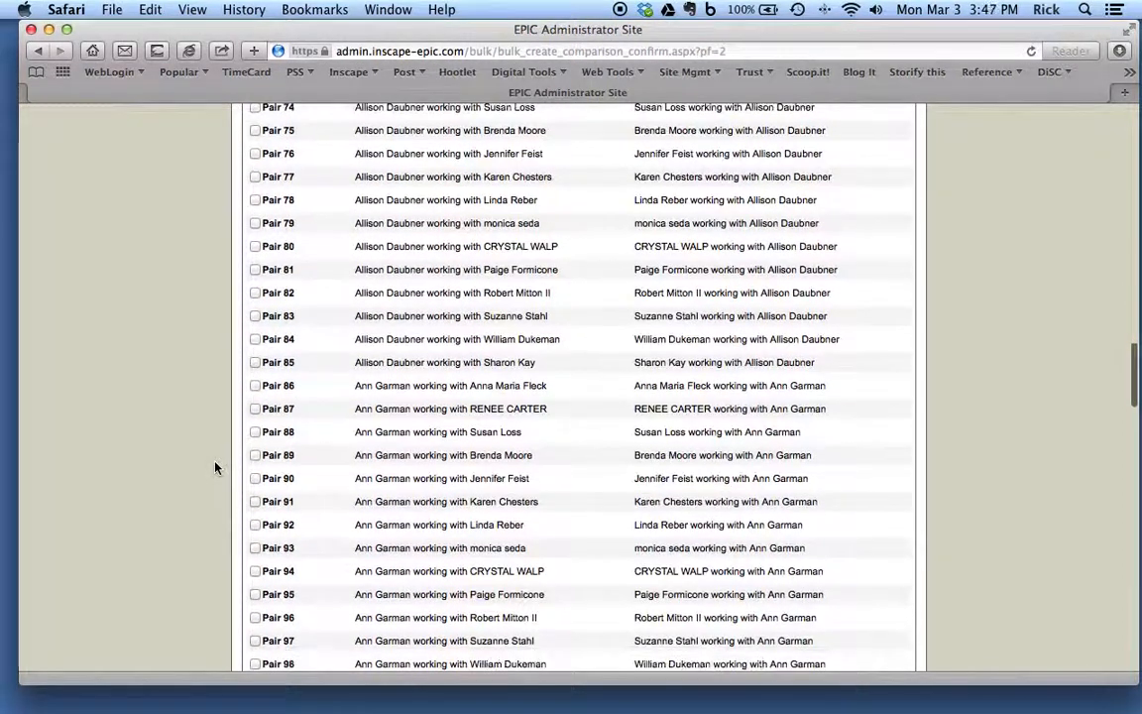
{"action": "scroll", "coordinate": [216, 467], "scroll_direction": "down", "scroll_amount": 4}
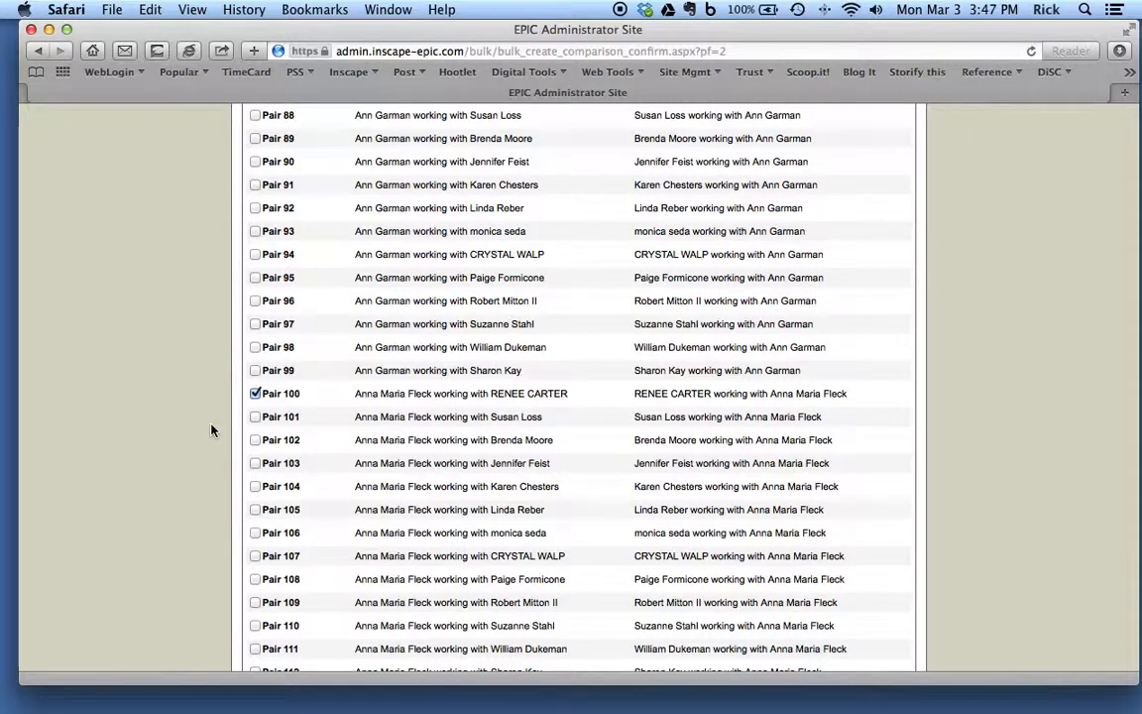
Step: Include Pair 125 and Pair 146 in the comparison reports to create
{"action": "scroll", "coordinate": [211, 429], "scroll_direction": "down", "scroll_amount": 5}
{"action": "scroll", "coordinate": [211, 429], "scroll_direction": "down", "scroll_amount": 5}
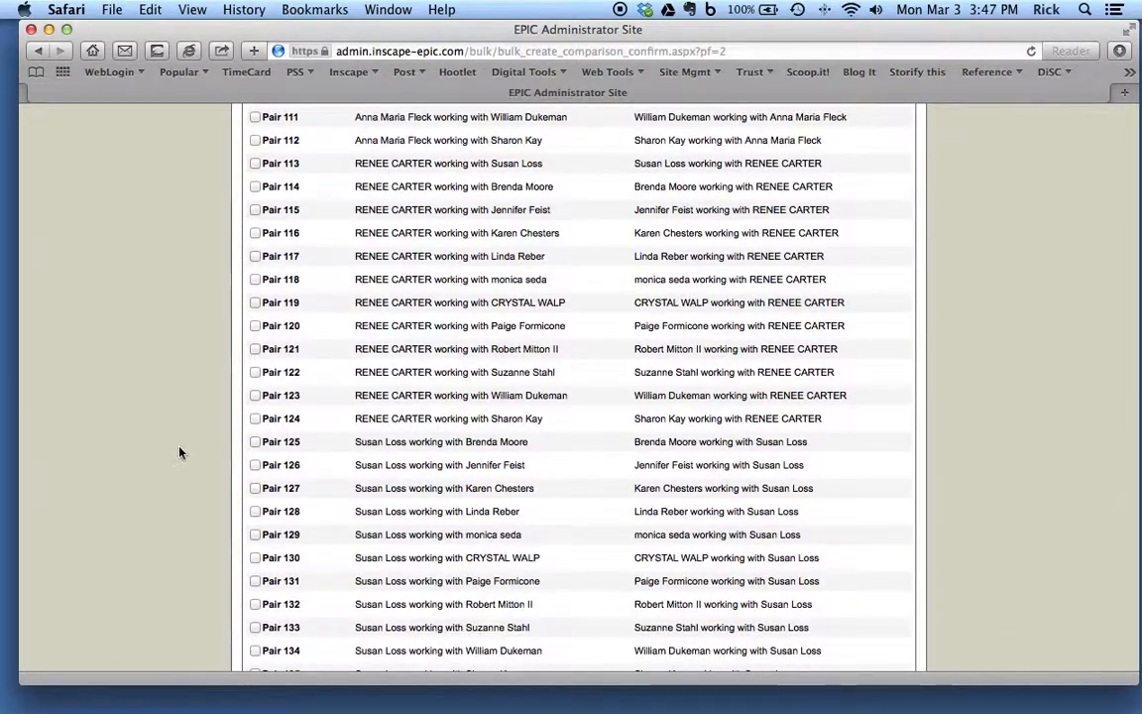
{"action": "left_click", "coordinate": [255, 442]}
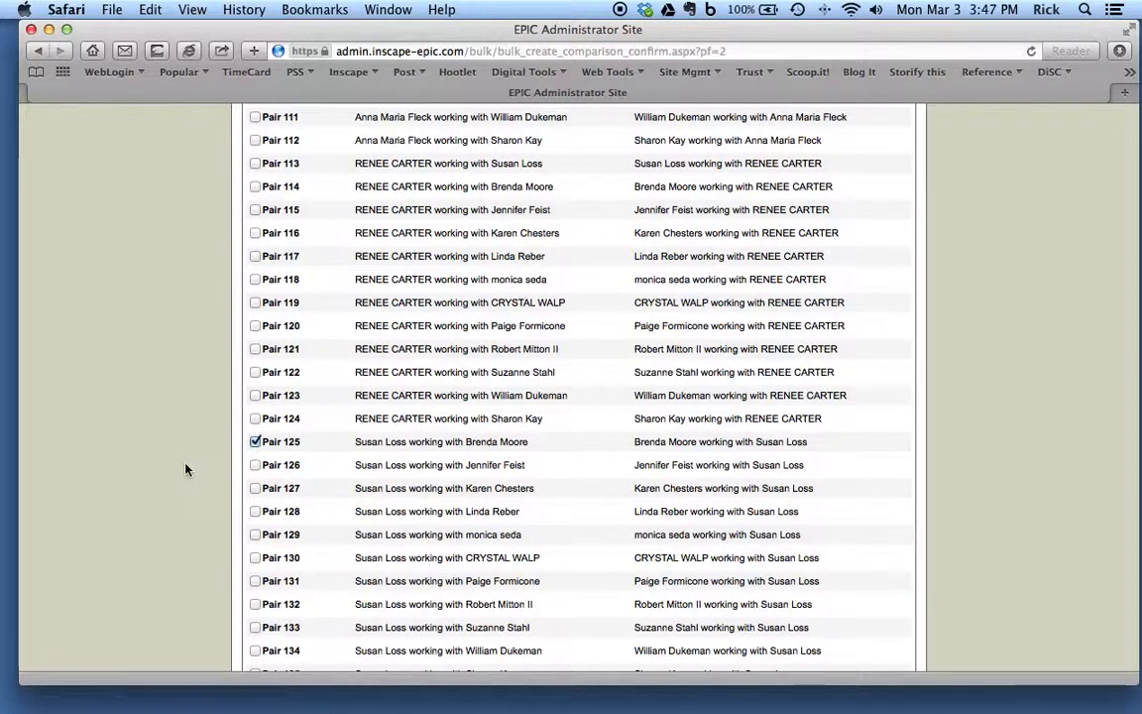
{"action": "scroll", "coordinate": [185, 469], "scroll_direction": "down", "scroll_amount": 4}
{"action": "scroll", "coordinate": [185, 469], "scroll_direction": "down", "scroll_amount": 5}
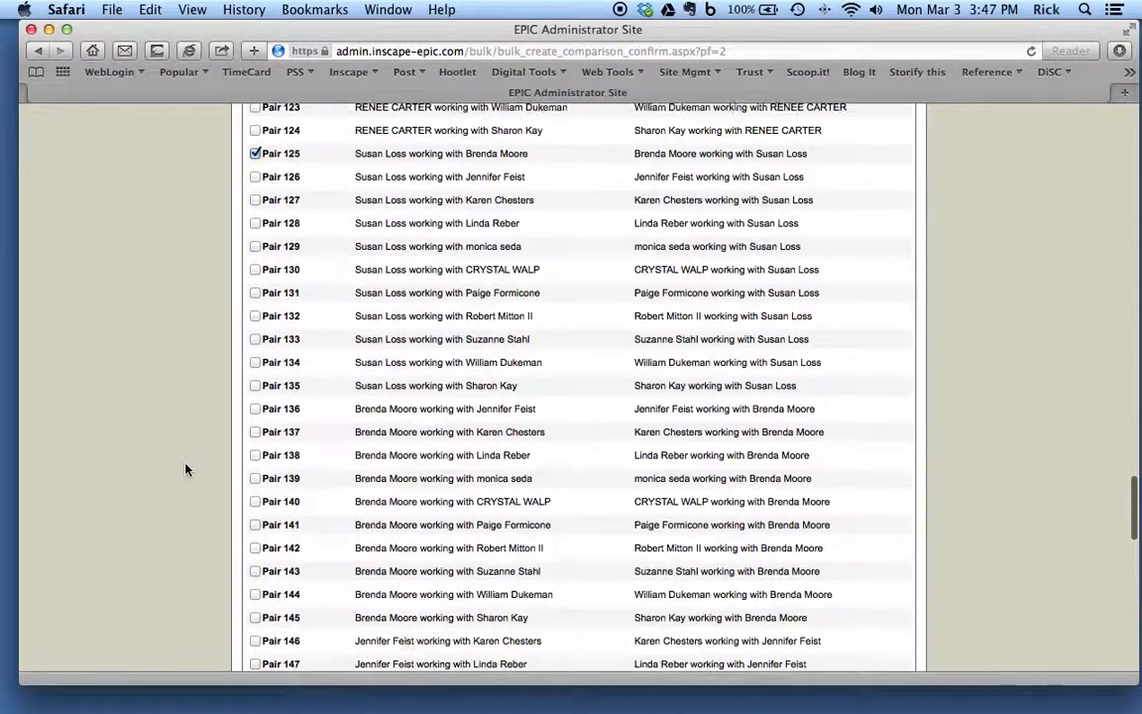
{"action": "left_click", "coordinate": [254, 473]}
{"action": "scroll", "coordinate": [187, 507], "scroll_direction": "down", "scroll_amount": 6}
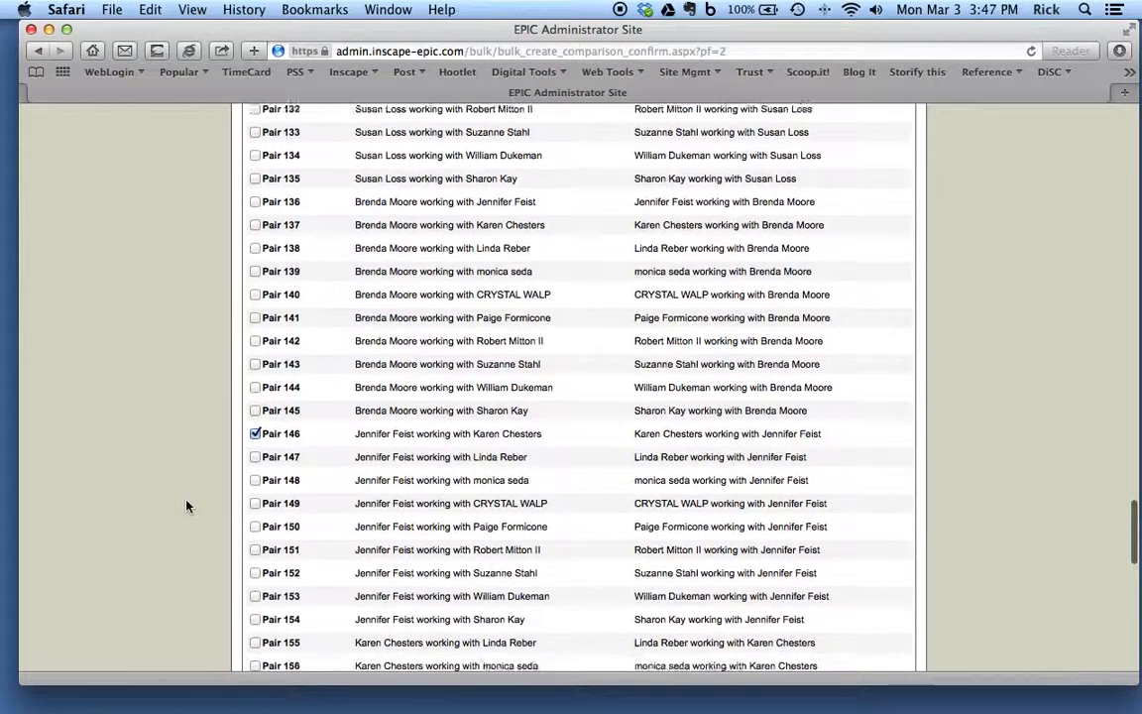
Step: Include Pair 163 and Pair 176 in the comparison reports to create
{"action": "scroll", "coordinate": [186, 507], "scroll_direction": "down", "scroll_amount": 4}
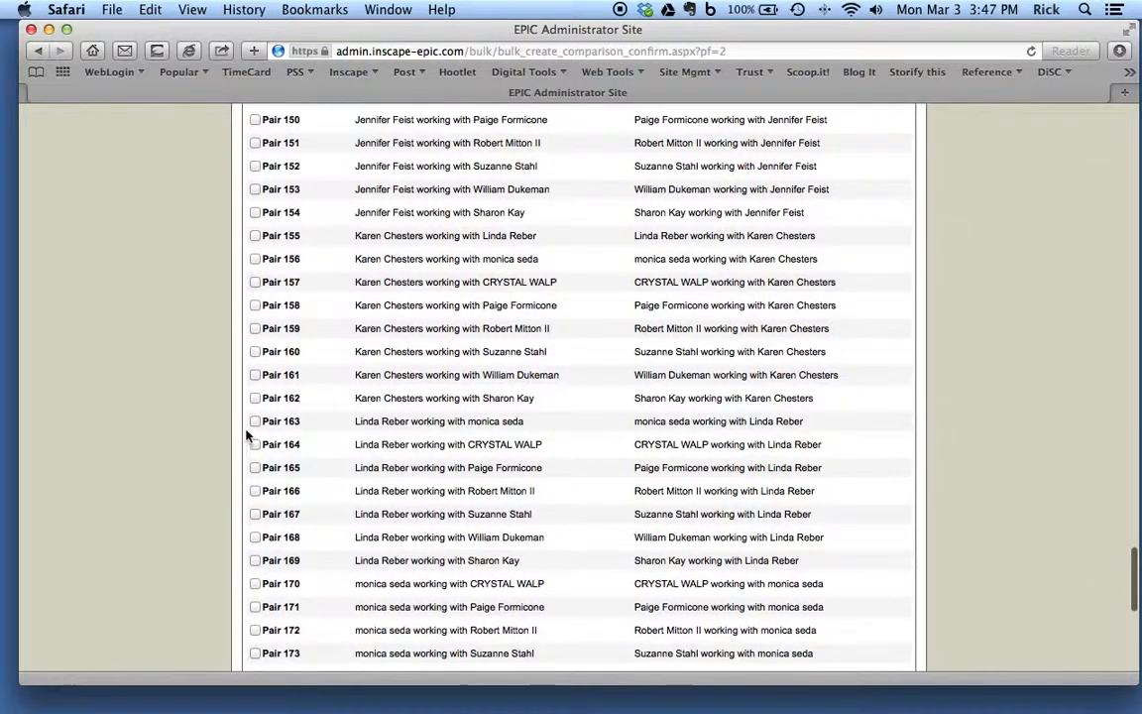
{"action": "left_click", "coordinate": [256, 423]}
{"action": "scroll", "coordinate": [173, 476], "scroll_direction": "down", "scroll_amount": 1}
{"action": "scroll", "coordinate": [174, 476], "scroll_direction": "down", "scroll_amount": 6}
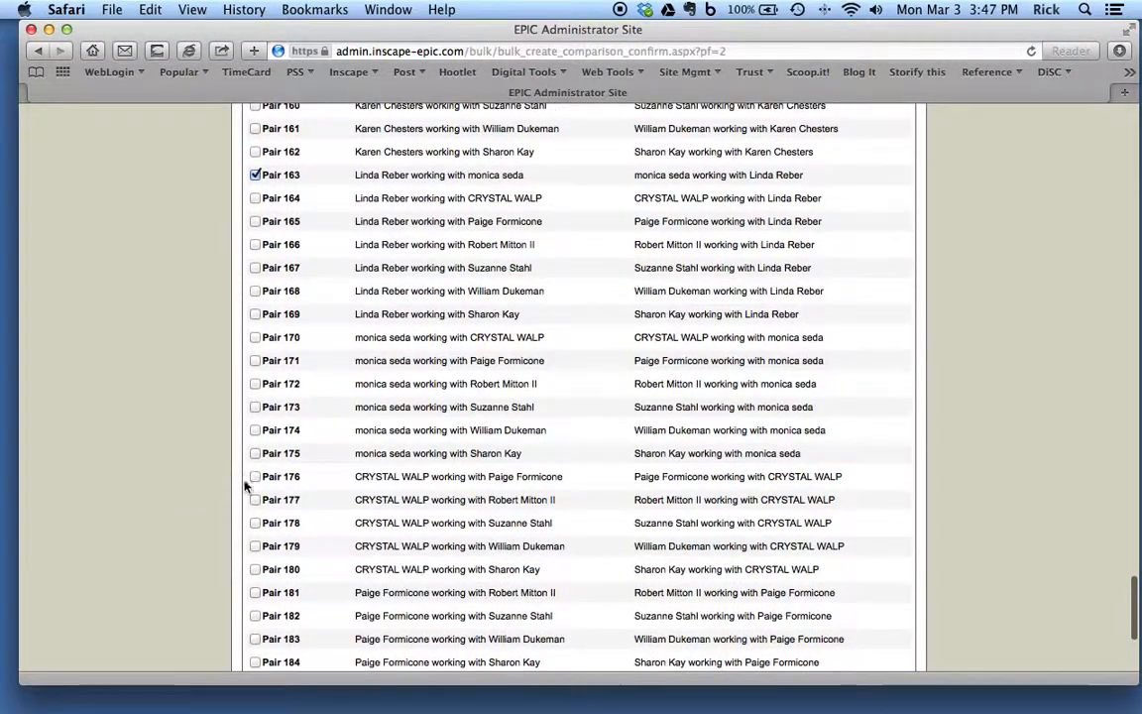
{"action": "scroll", "coordinate": [181, 511], "scroll_direction": "down", "scroll_amount": 3}
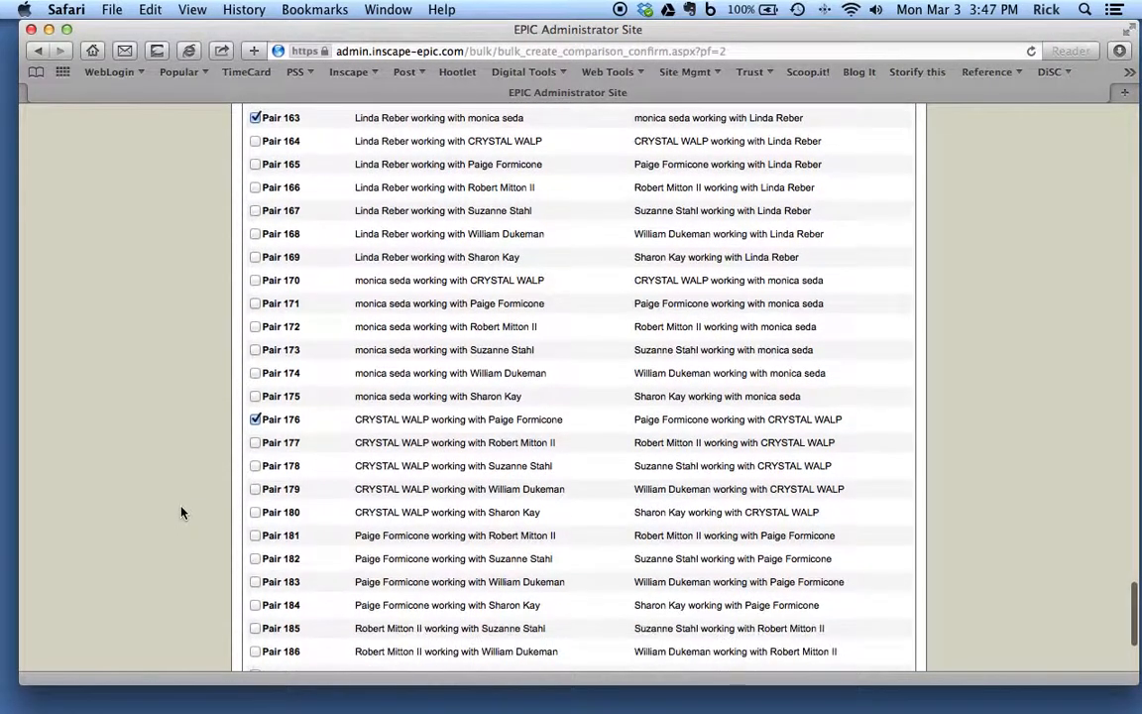
Step: Include Pair 185 and Pair 190, and start the batch creation of the selected comparison reports
{"action": "scroll", "coordinate": [181, 511], "scroll_direction": "down", "scroll_amount": 3}
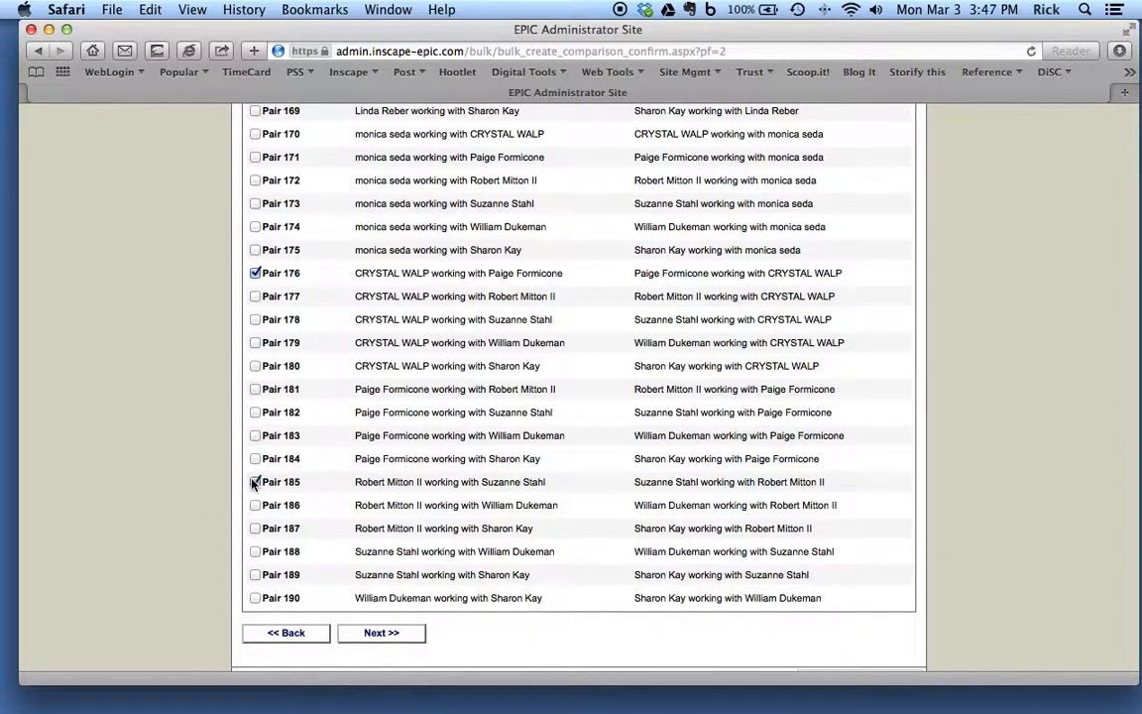
{"action": "left_click", "coordinate": [256, 598]}
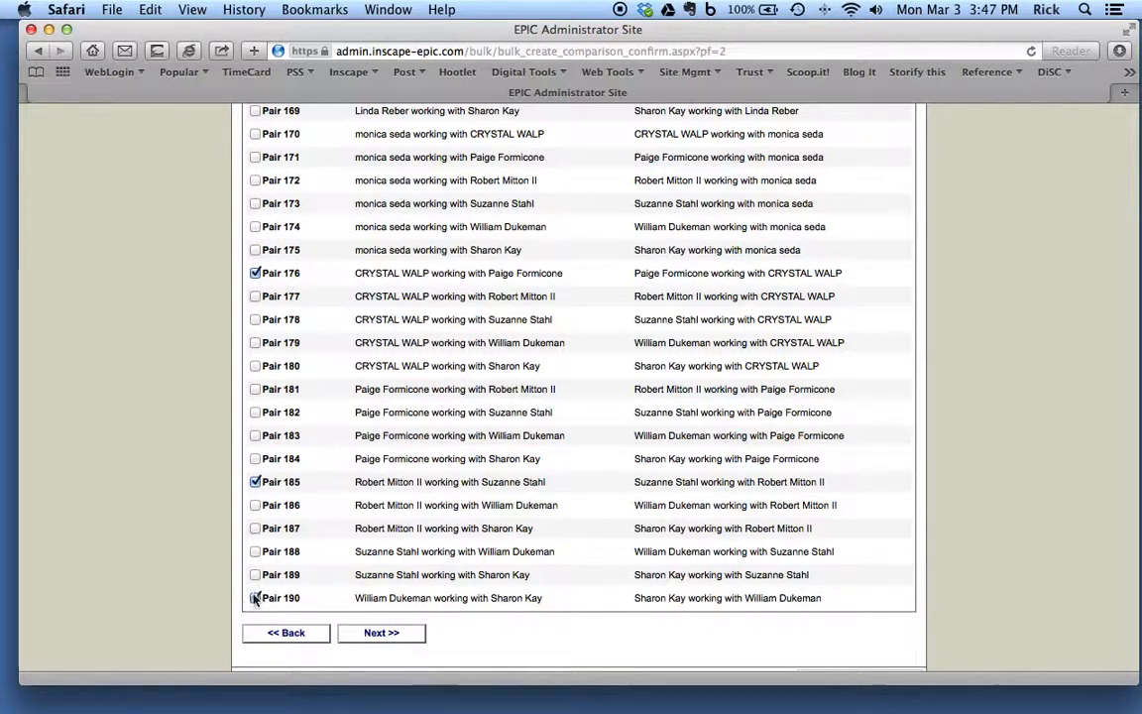
{"action": "left_click", "coordinate": [399, 636]}
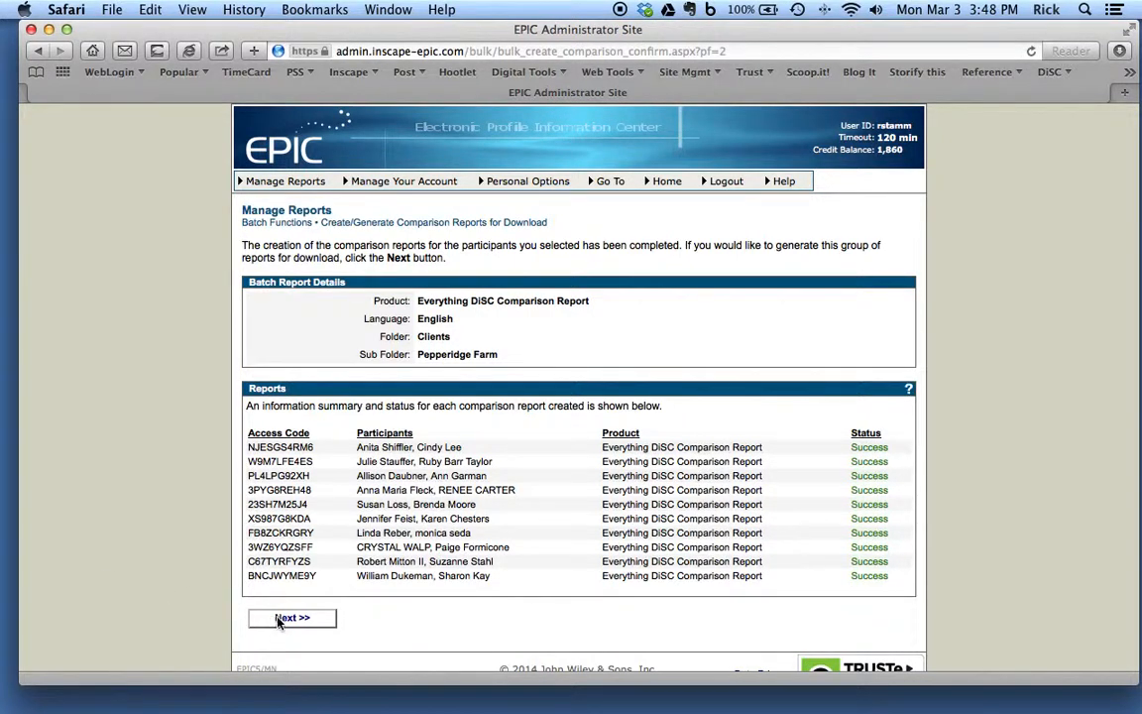
Step: Continue to the report generation options, name the batch file Pepperidge and set the report color to Color
{"action": "left_click", "coordinate": [306, 621]}
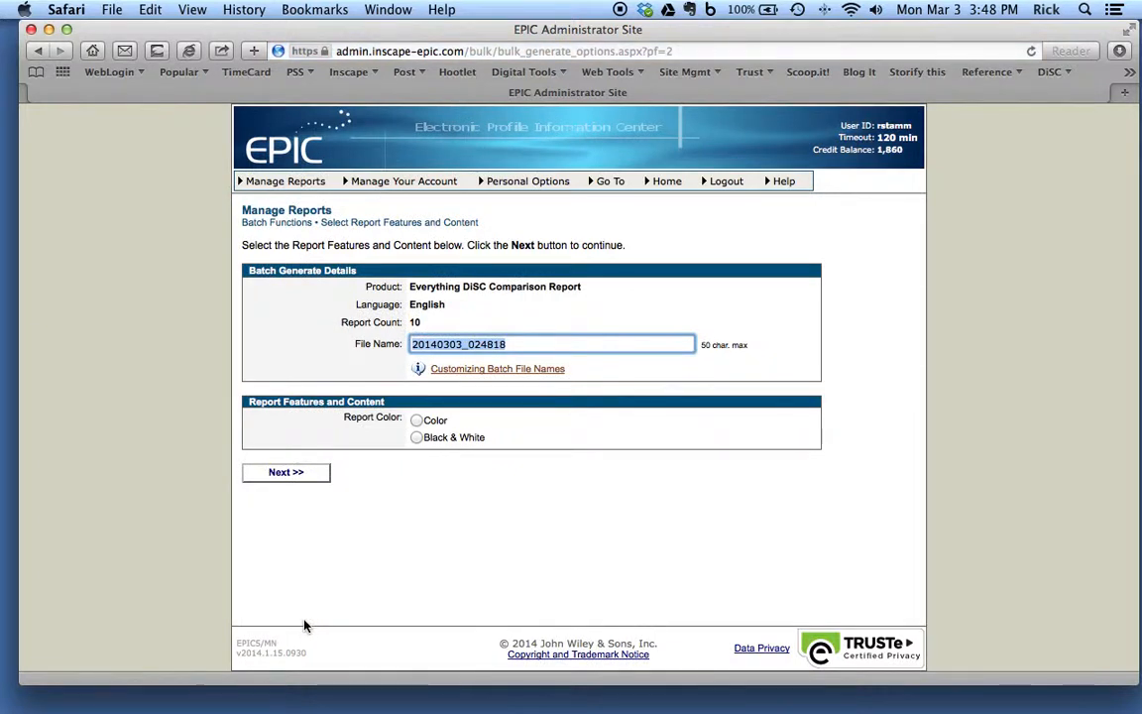
{"action": "type", "text": "Pep"}
{"action": "type", "text": "p"}
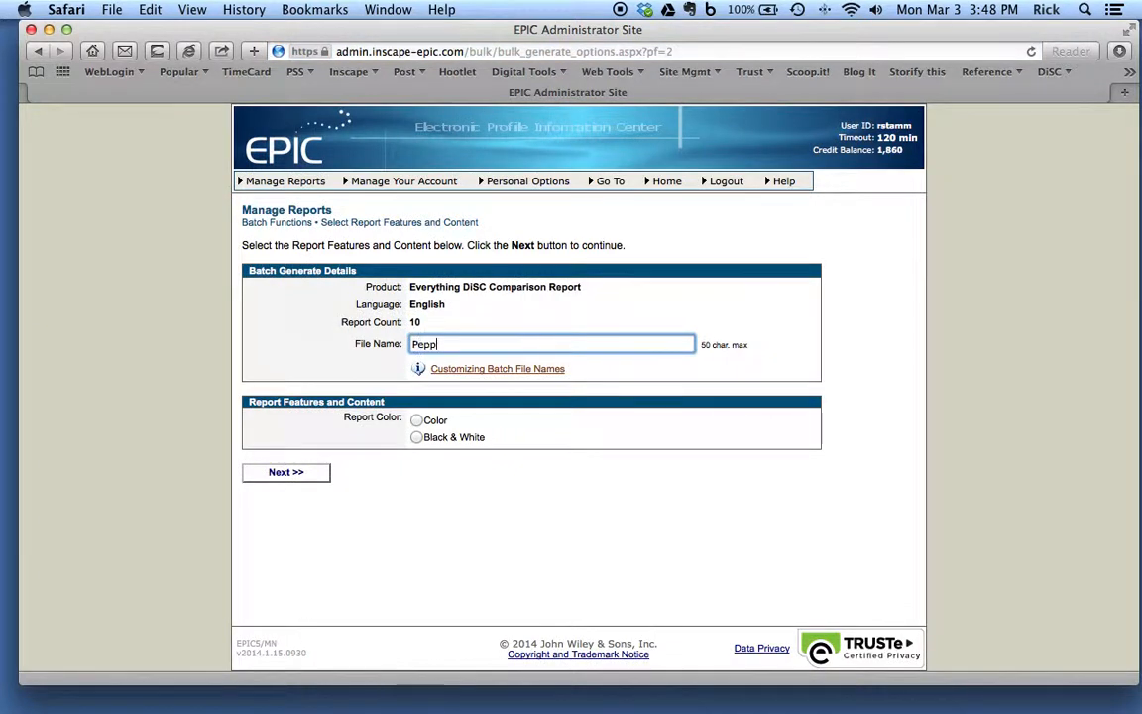
{"action": "type", "text": "eridge"}
{"action": "left_click", "coordinate": [417, 420]}
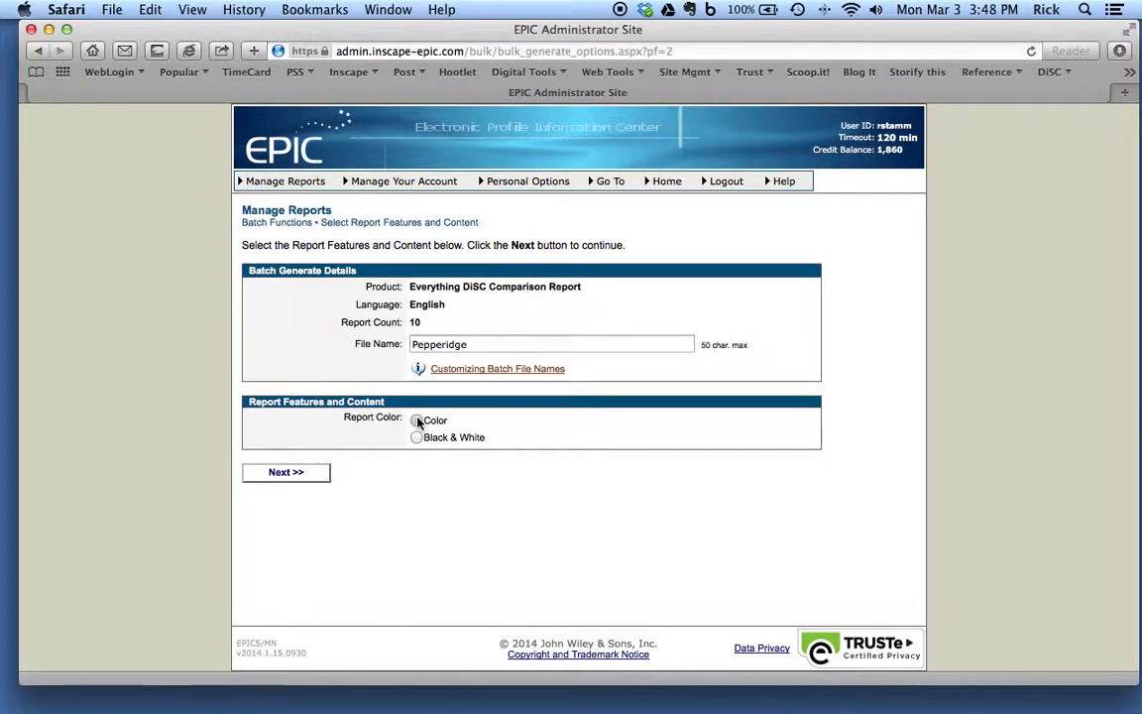
Step: Proceed to the access code review, generate the batch with all listed reports and accept the estimated waiting time
{"action": "left_click", "coordinate": [289, 475]}
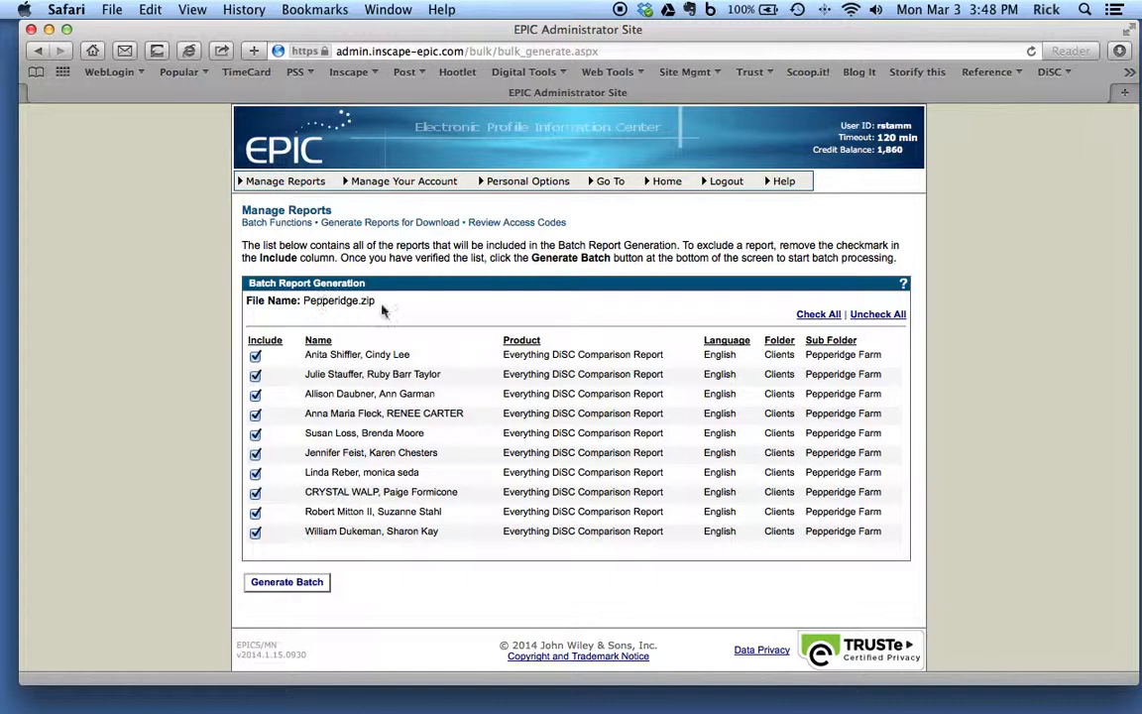
{"action": "left_click", "coordinate": [293, 585]}
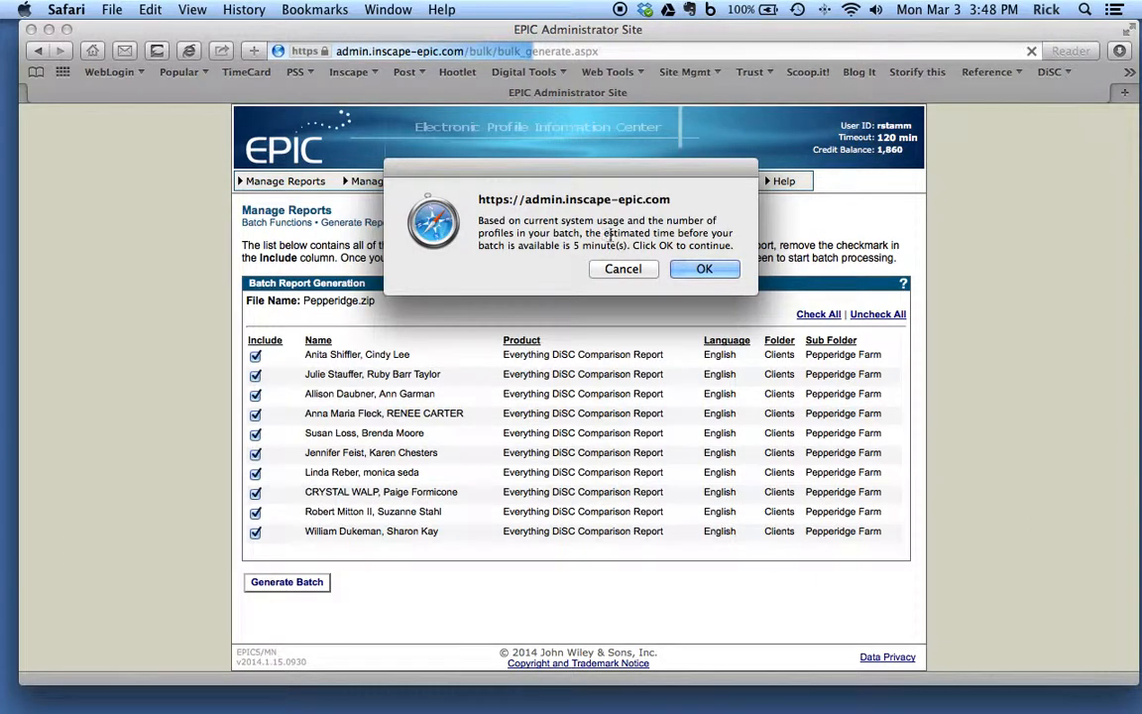
{"action": "left_click", "coordinate": [695, 269]}
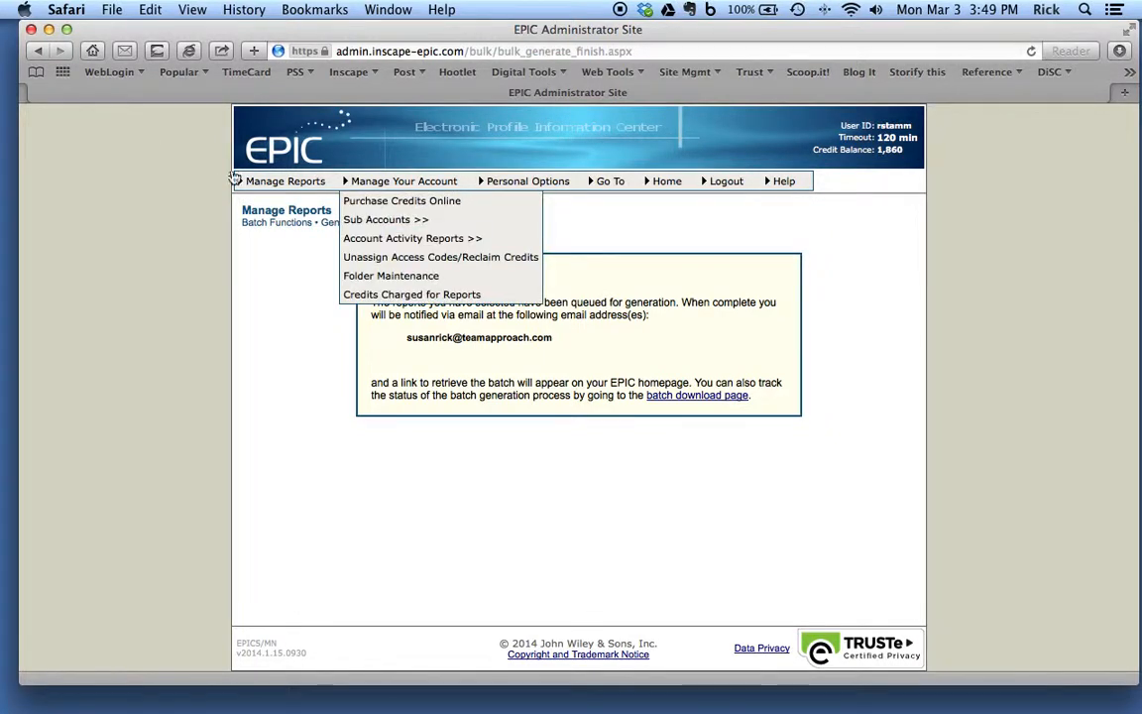
Step: Open the batch function for managing existing download files
{"action": "mouse_move", "coordinate": [263, 181]}
{"action": "mouse_move", "coordinate": [289, 259]}
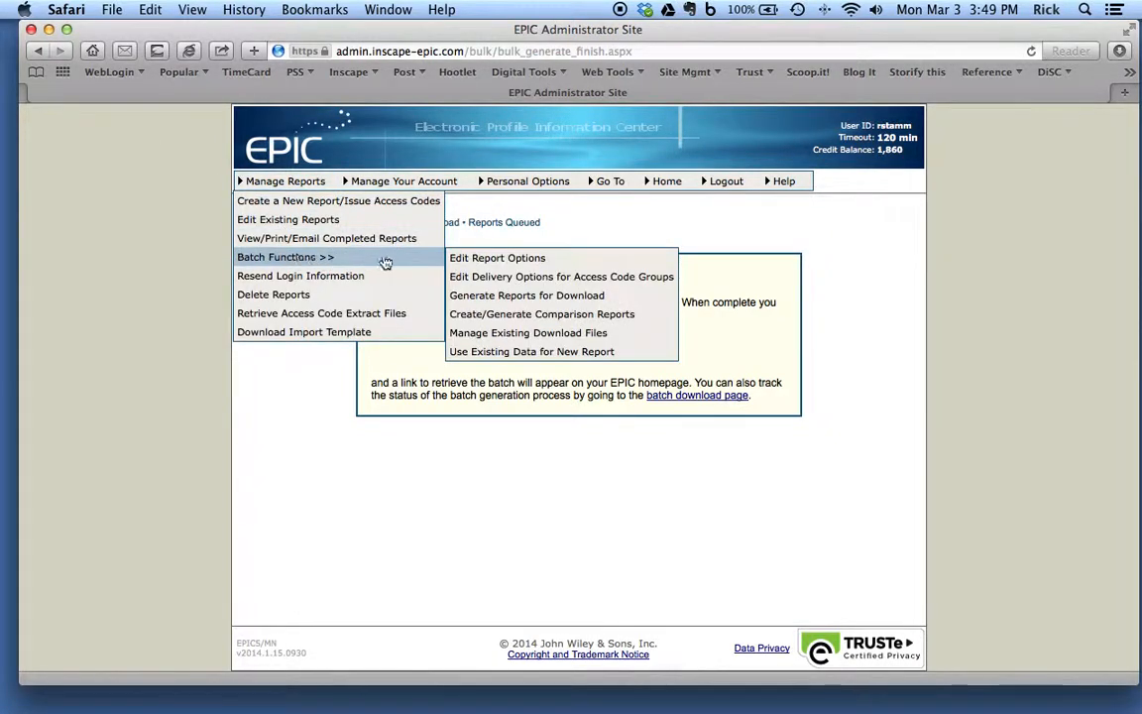
{"action": "left_click", "coordinate": [510, 334]}
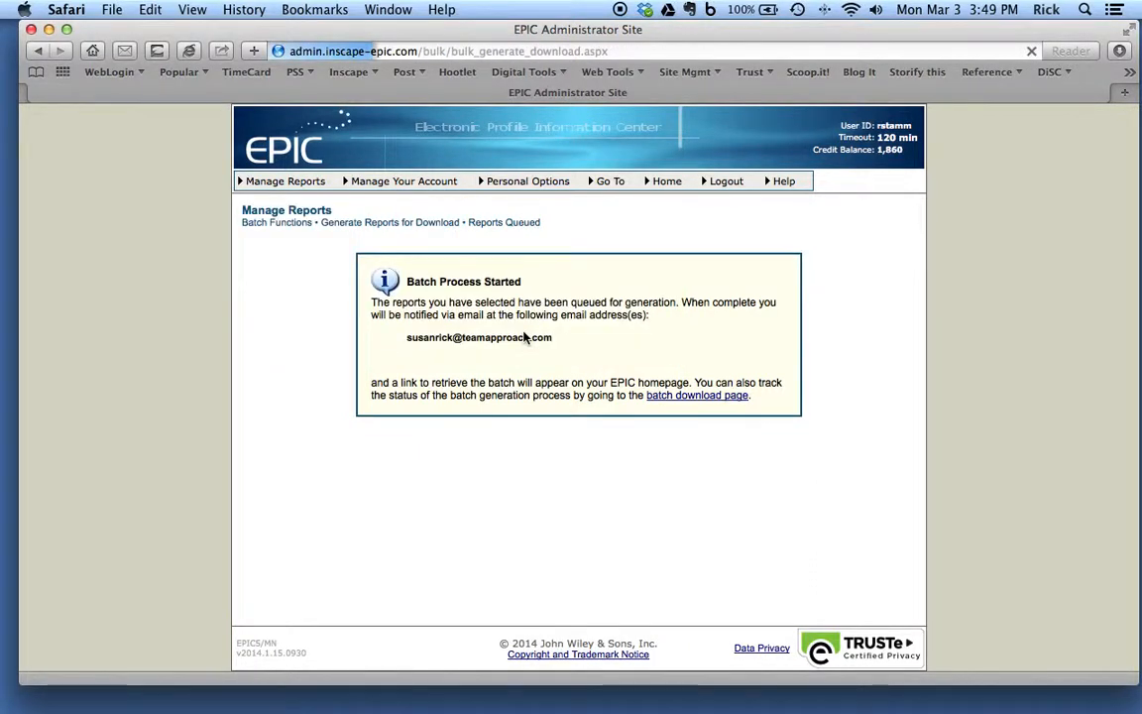